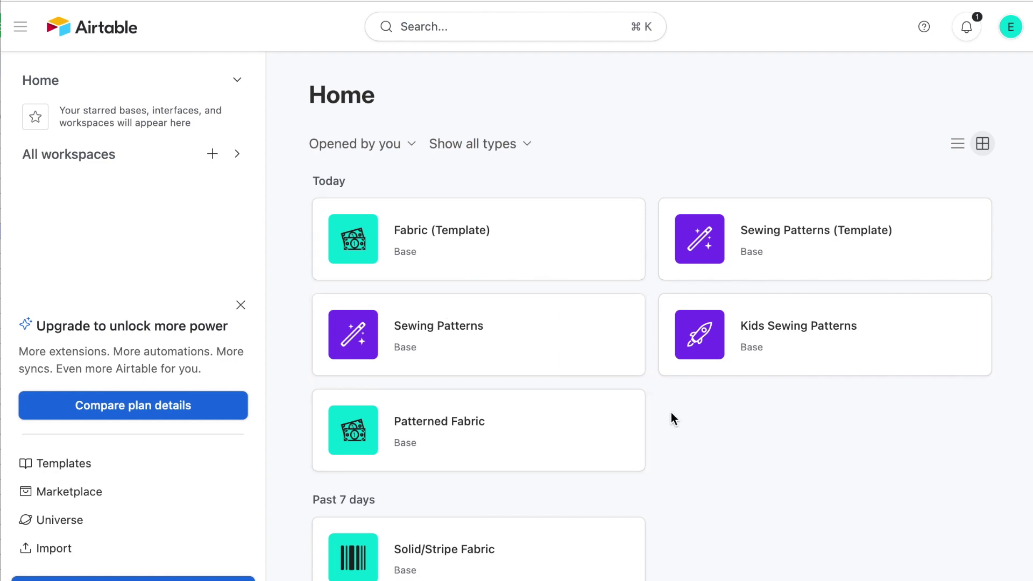
Open the Patterned Fabric base to its Fabric table in the Gallery Mini view.
click(508, 425)
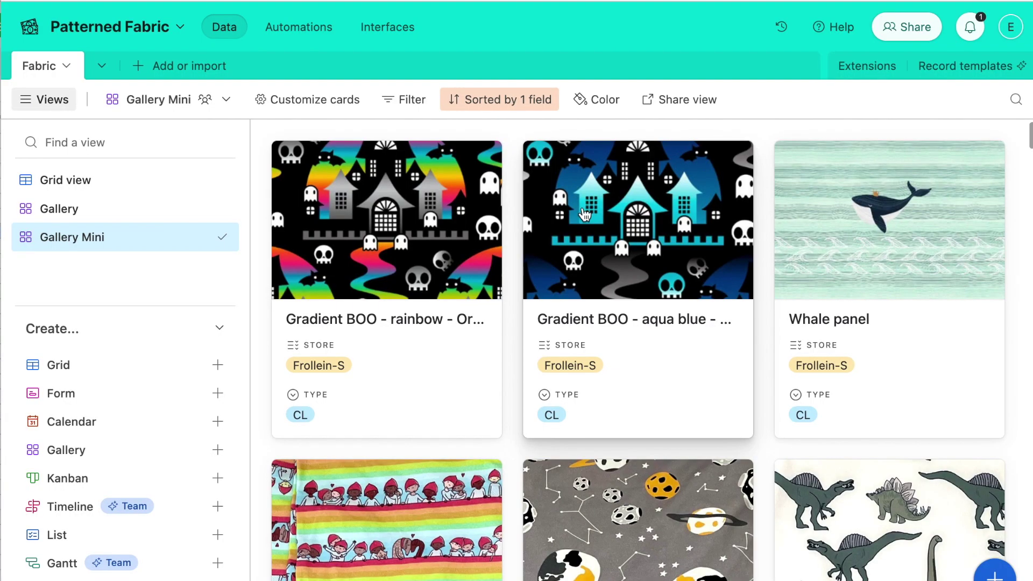
Browse the fabric gallery, then expand the Gradient BOO - rainbow - Organic Cotton Jersey card.
scroll(618, 234, down, 3)
scroll(618, 235, down, 8)
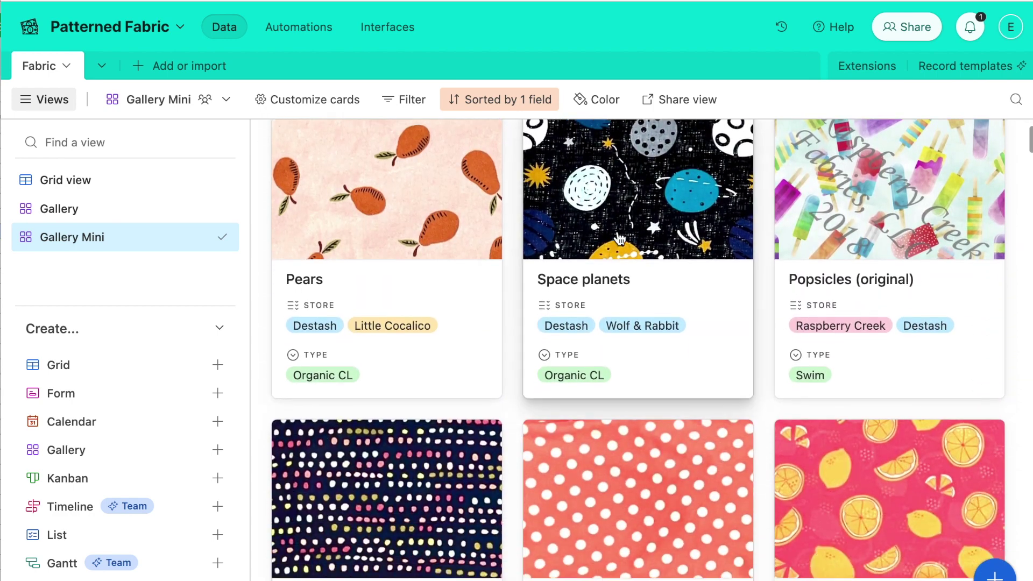
scroll(618, 231, down, 6)
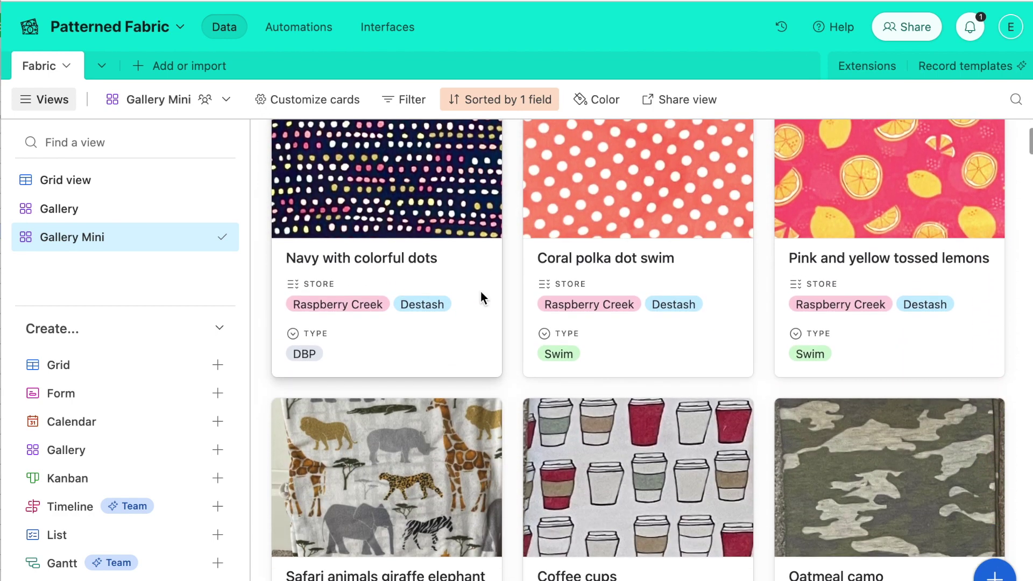
scroll(480, 291, down, 1)
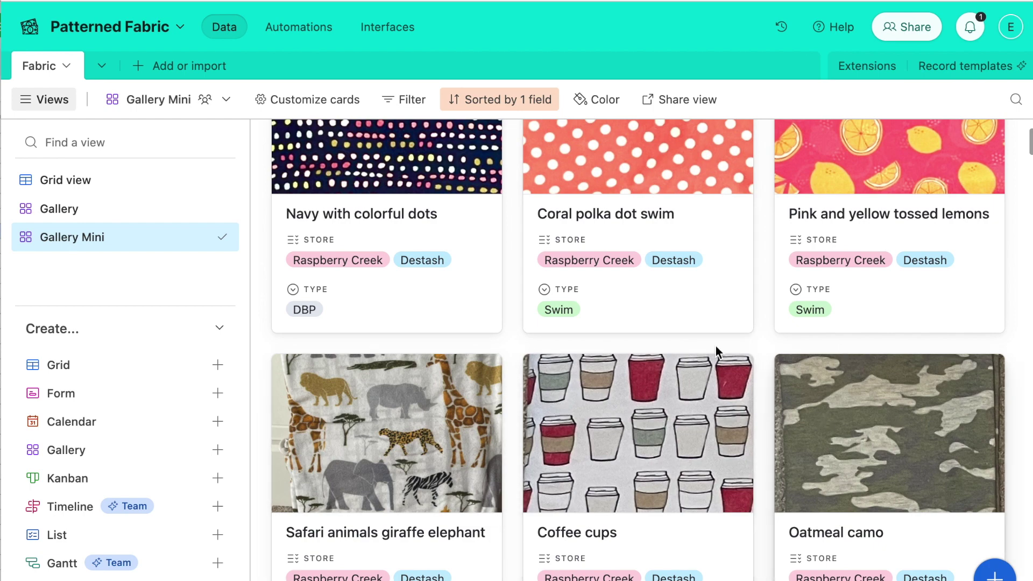
scroll(683, 341, down, 9)
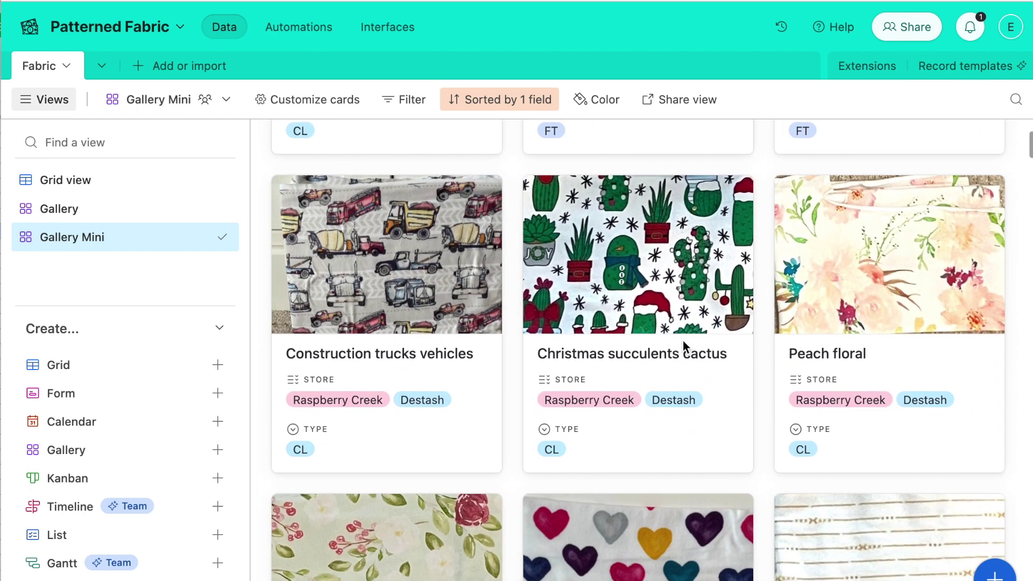
scroll(683, 341, down, 5)
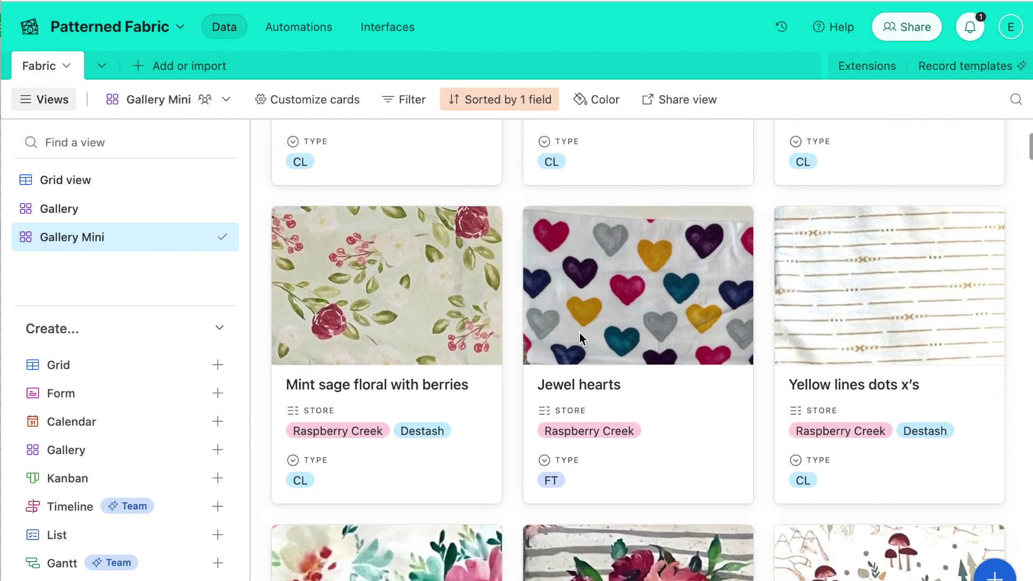
scroll(580, 333, down, 17)
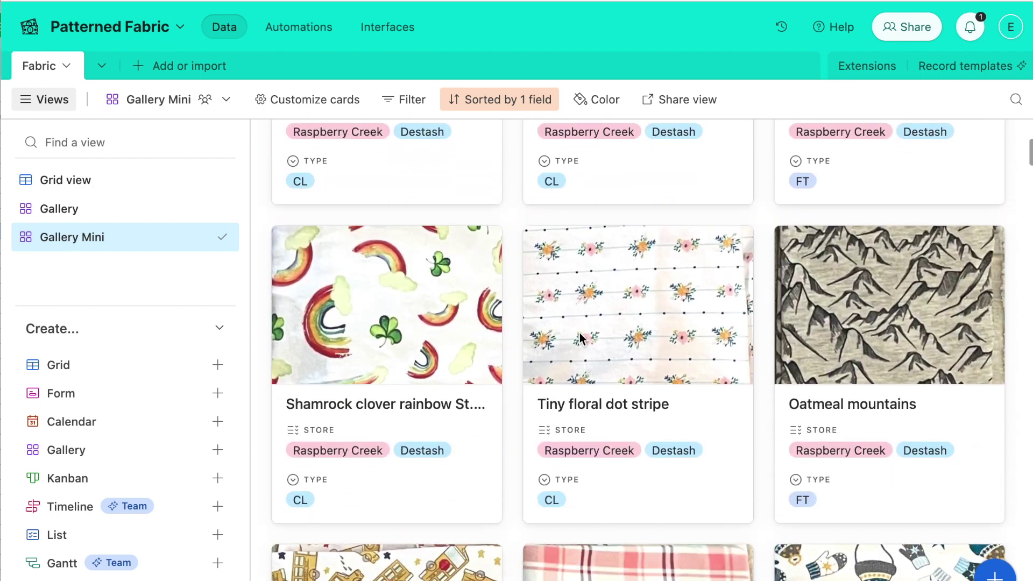
scroll(580, 333, up, 20)
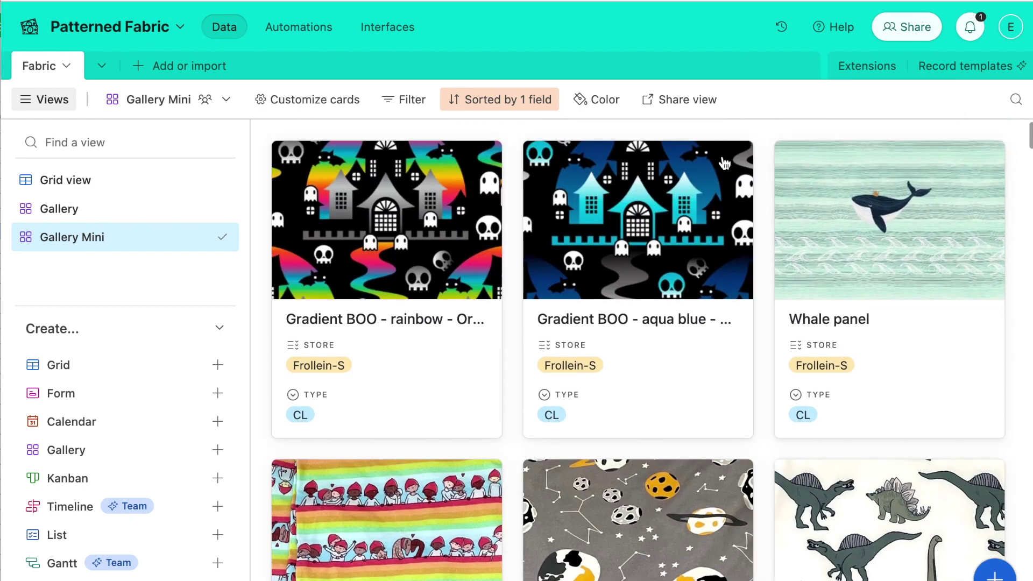
click(404, 218)
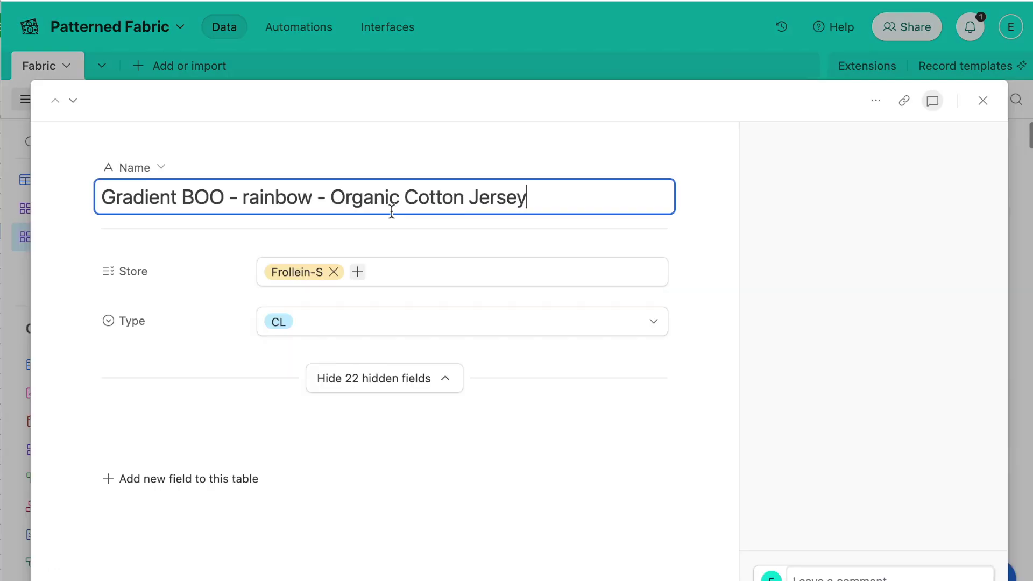
Review the Gradient BOO rainbow record's fields, including 17.55 per yard, then close it.
scroll(254, 285, down, 7)
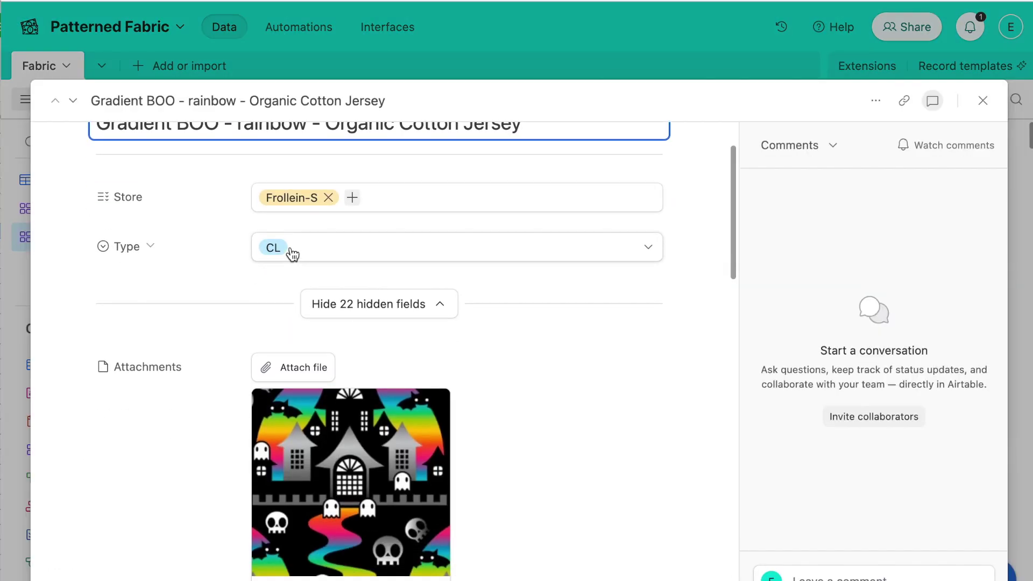
scroll(322, 556, down, 7)
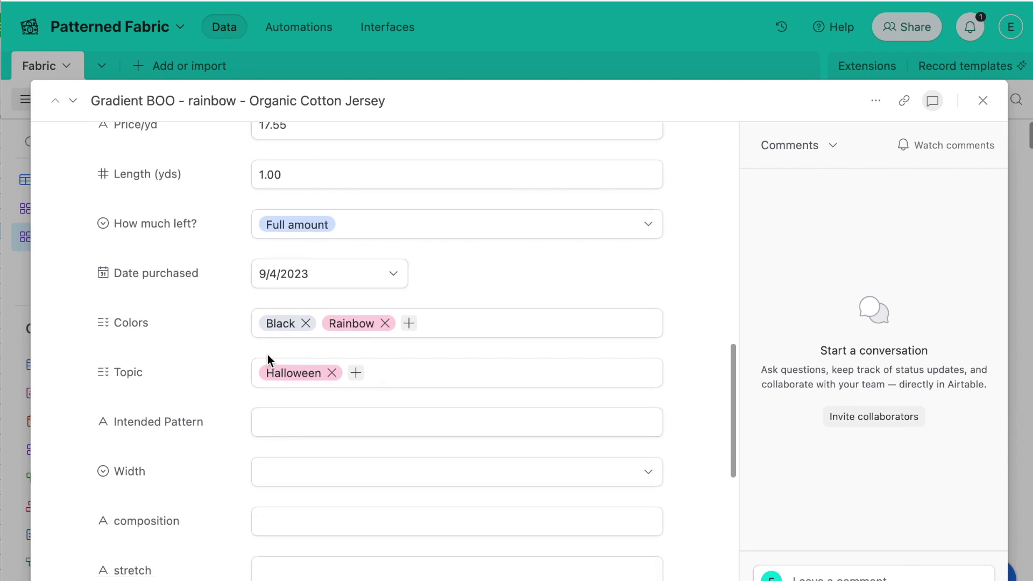
scroll(435, 411, down, 4)
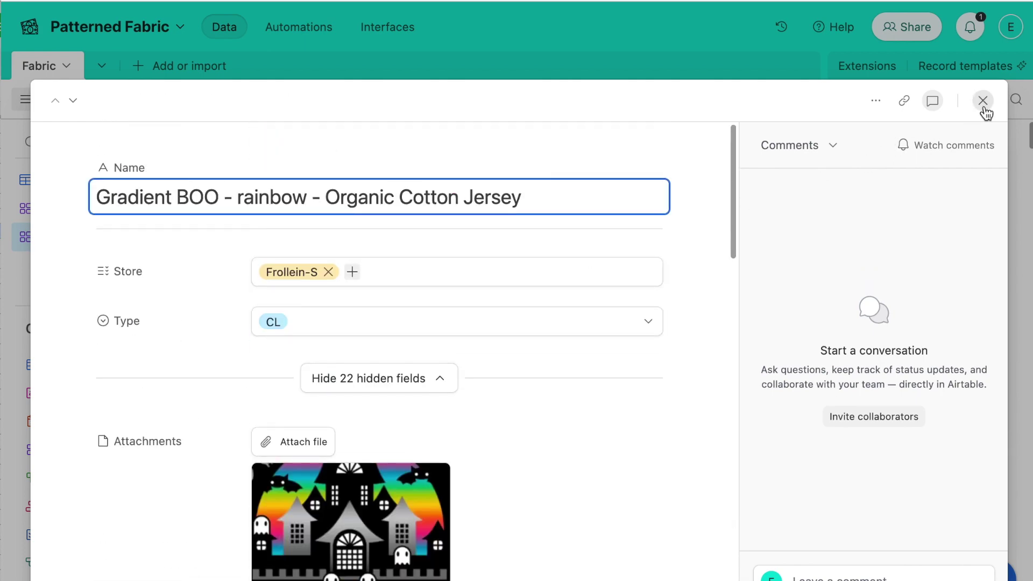
click(983, 101)
scroll(514, 234, down, 2)
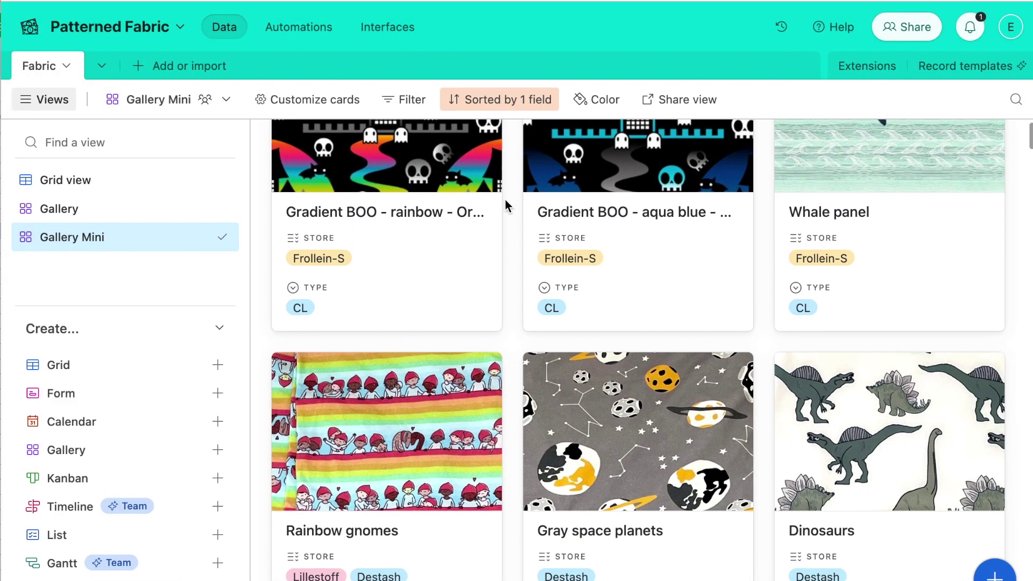
scroll(505, 206, up, 2)
Add a gallery filter condition: How much left? is not Gone.
click(408, 102)
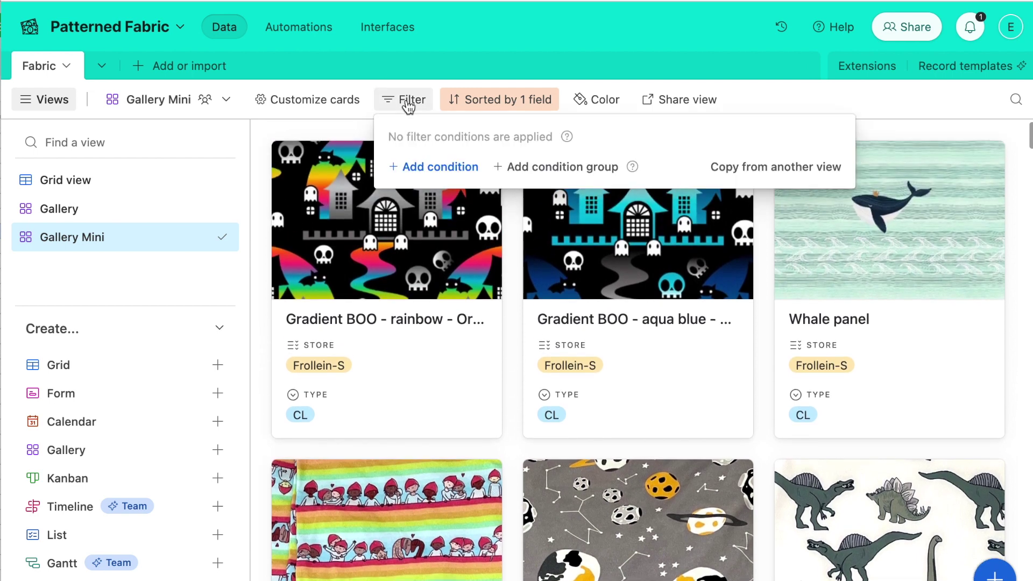
click(422, 168)
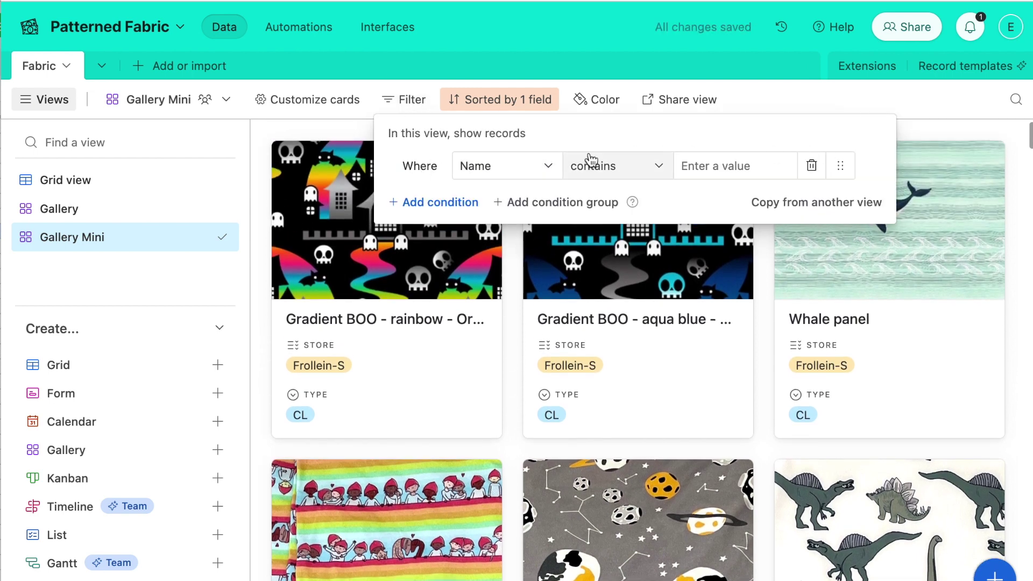
click(531, 168)
scroll(545, 331, down, 3)
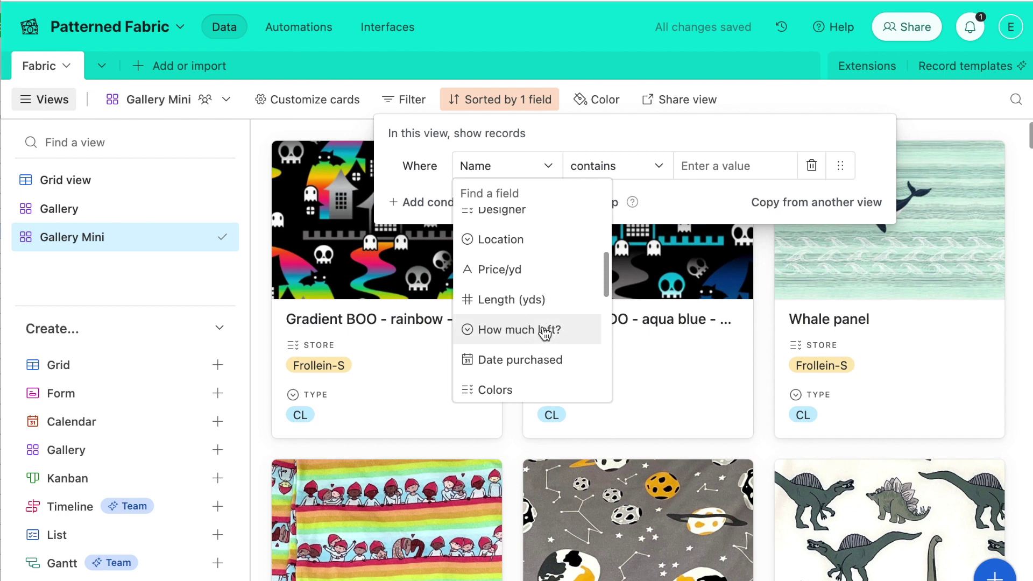
click(545, 331)
click(729, 165)
scroll(743, 322, down, 1)
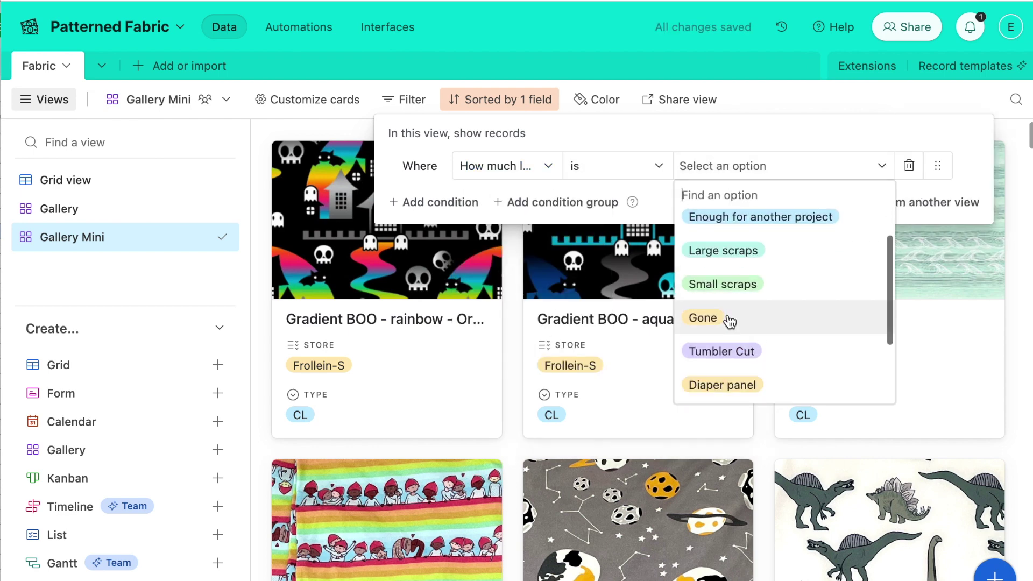
scroll(726, 313, up, 1)
click(720, 325)
click(653, 166)
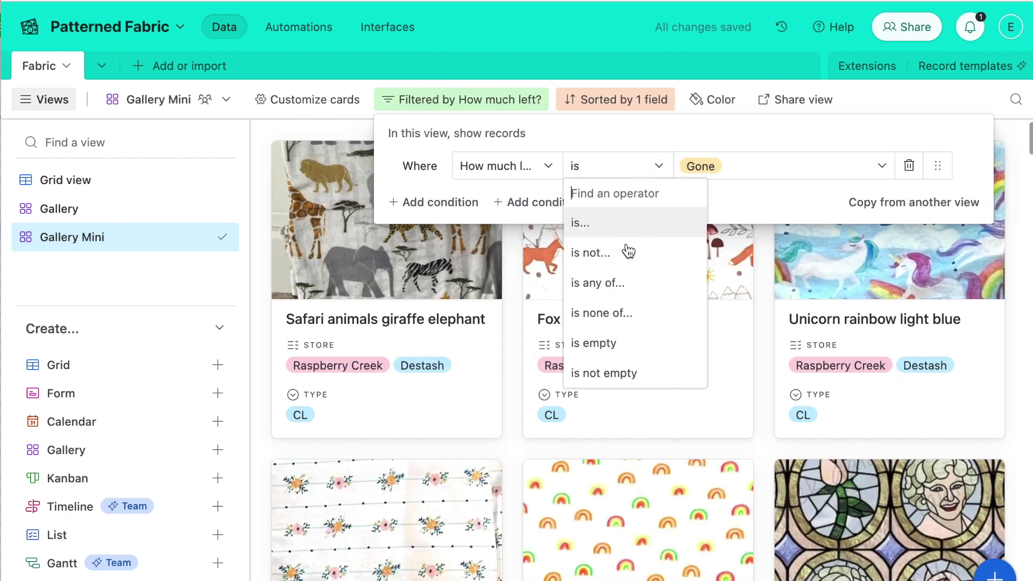
click(609, 255)
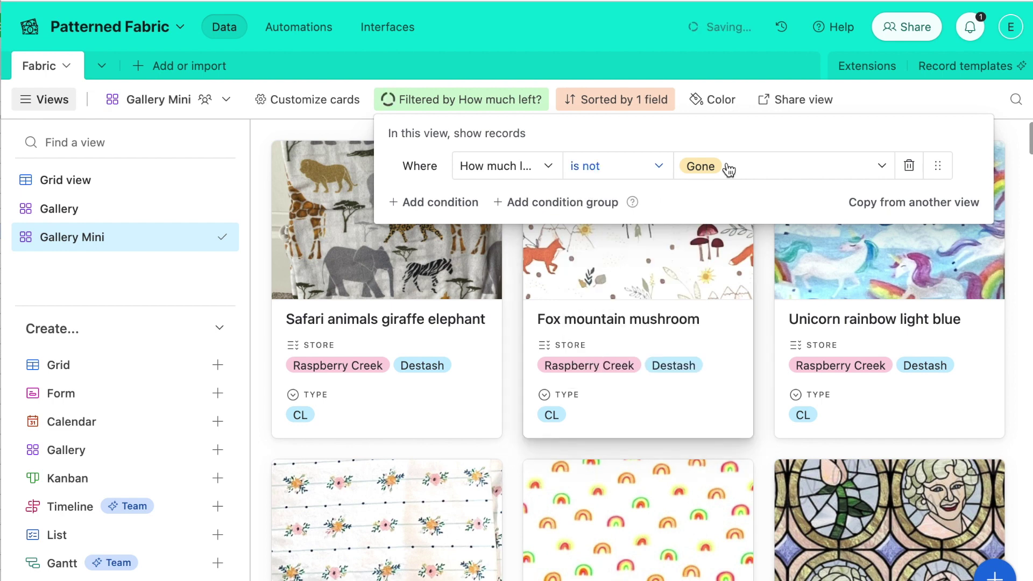
click(254, 452)
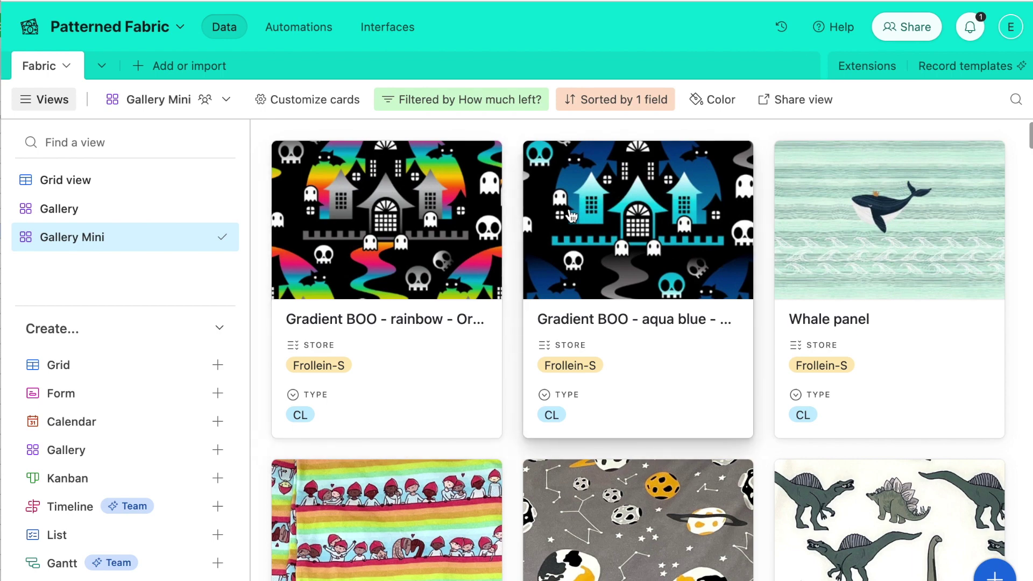
Look over the filtered fabric gallery, then go back to the Airtable Home page.
scroll(567, 226, down, 10)
scroll(647, 212, down, 5)
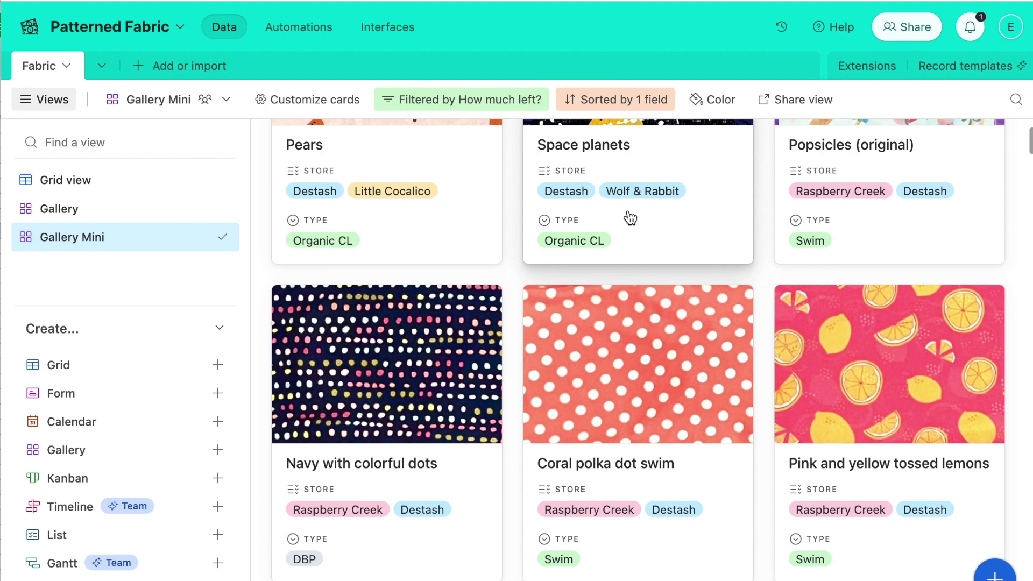
scroll(625, 198, down, 18)
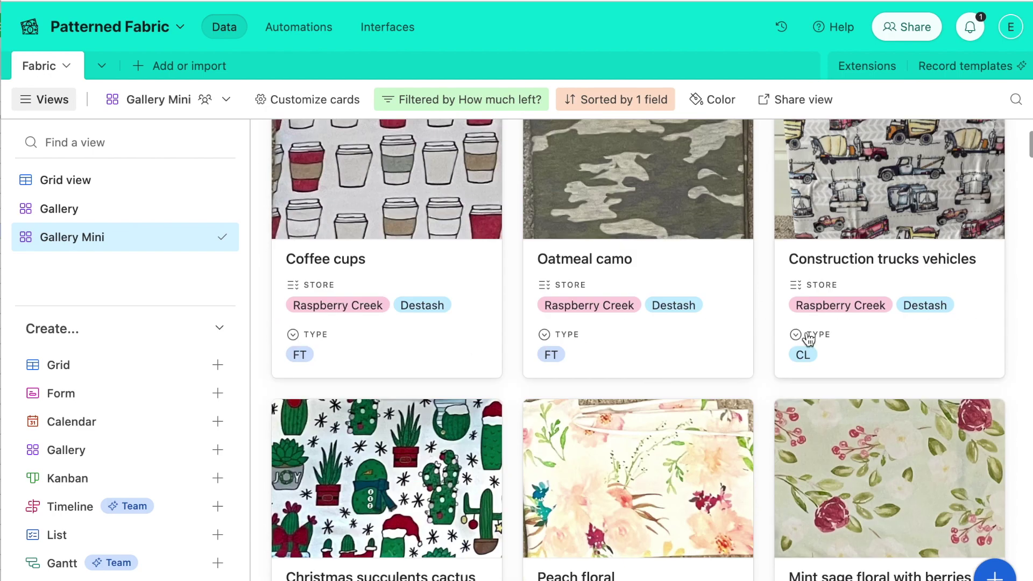
scroll(809, 339, up, 20)
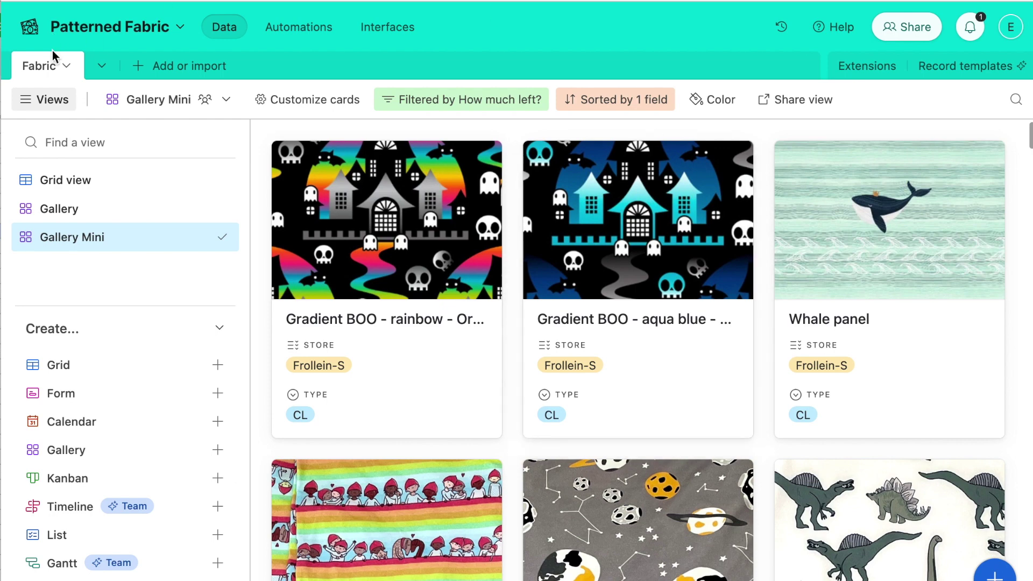
click(30, 27)
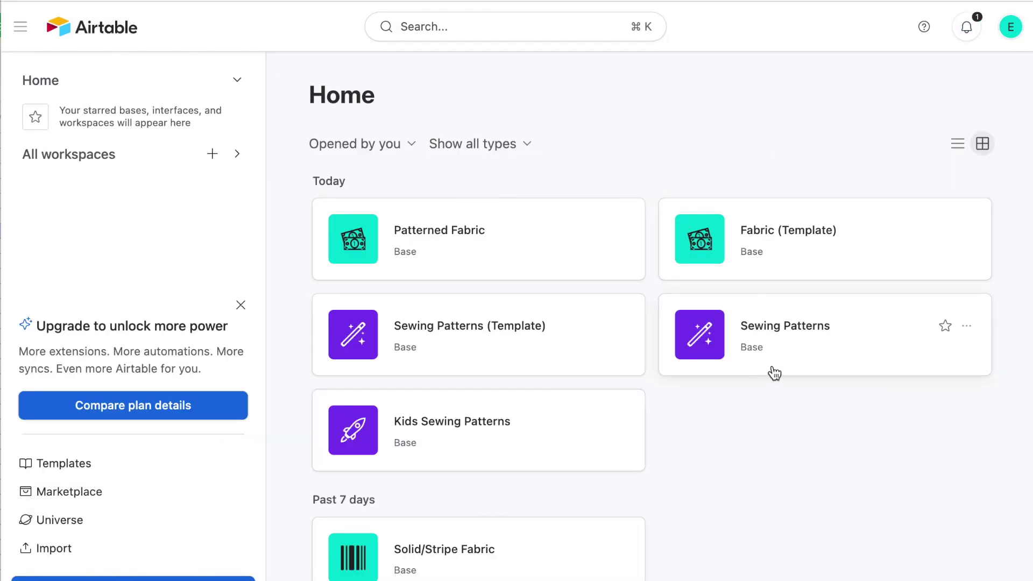
Open the Kids Sewing Patterns base and expand the Pearlie record by Peach Patterns.
click(486, 434)
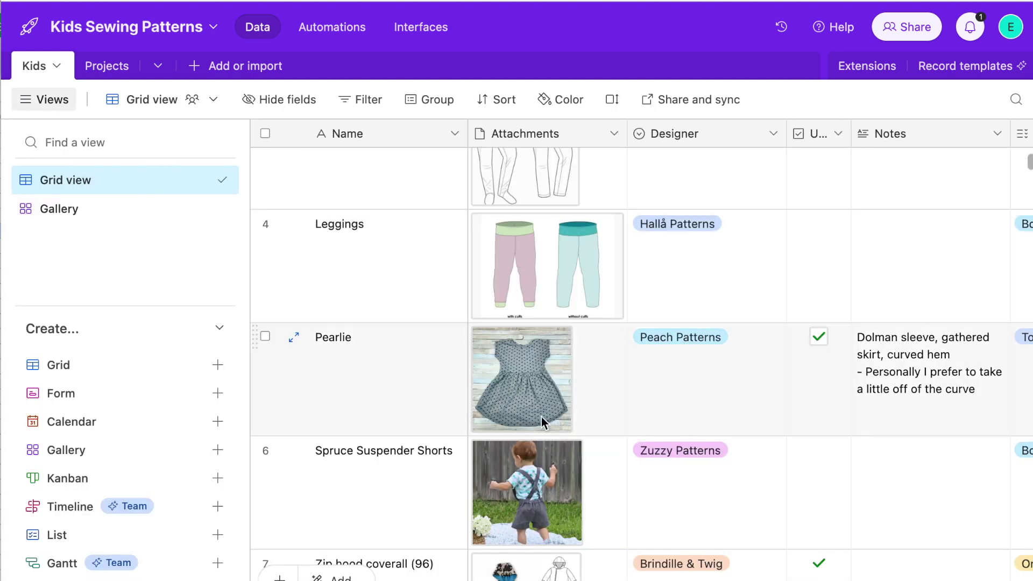
scroll(542, 417, up, 2)
scroll(518, 477, up, 3)
scroll(520, 322, down, 2)
scroll(521, 290, up, 2)
scroll(719, 236, down, 8)
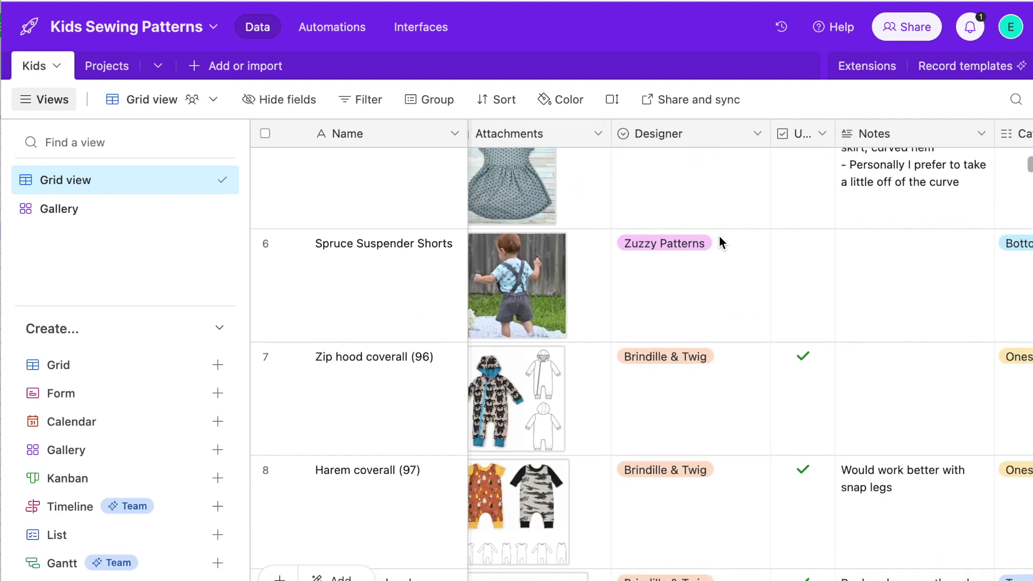
scroll(719, 237, up, 4)
scroll(719, 237, up, 1)
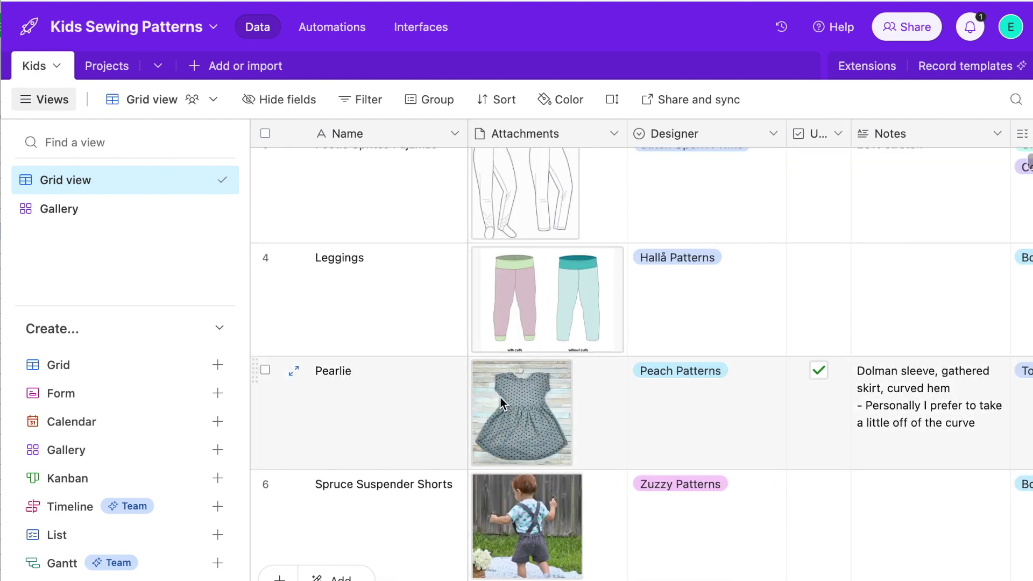
click(294, 371)
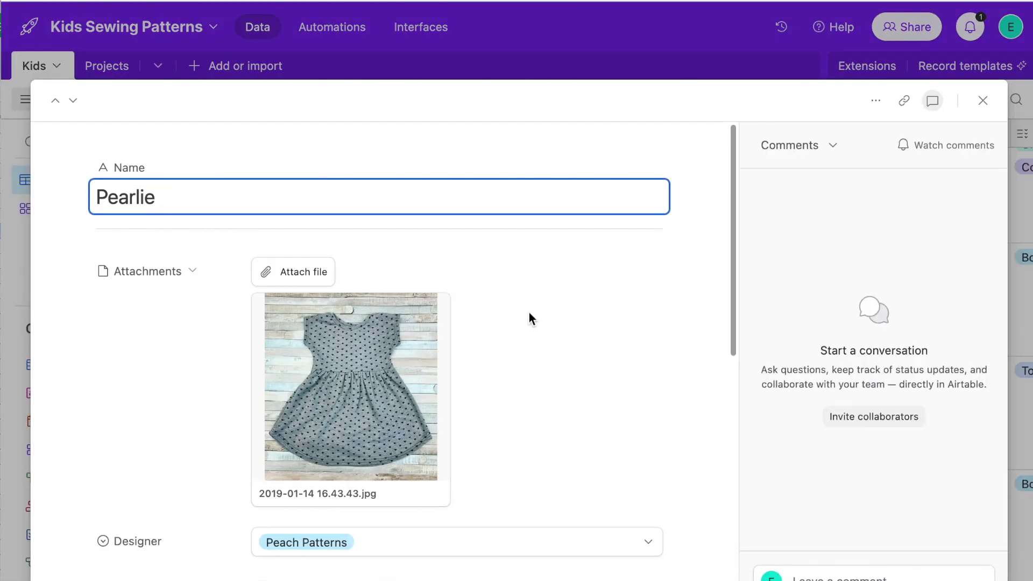
scroll(525, 305, down, 4)
scroll(505, 299, down, 2)
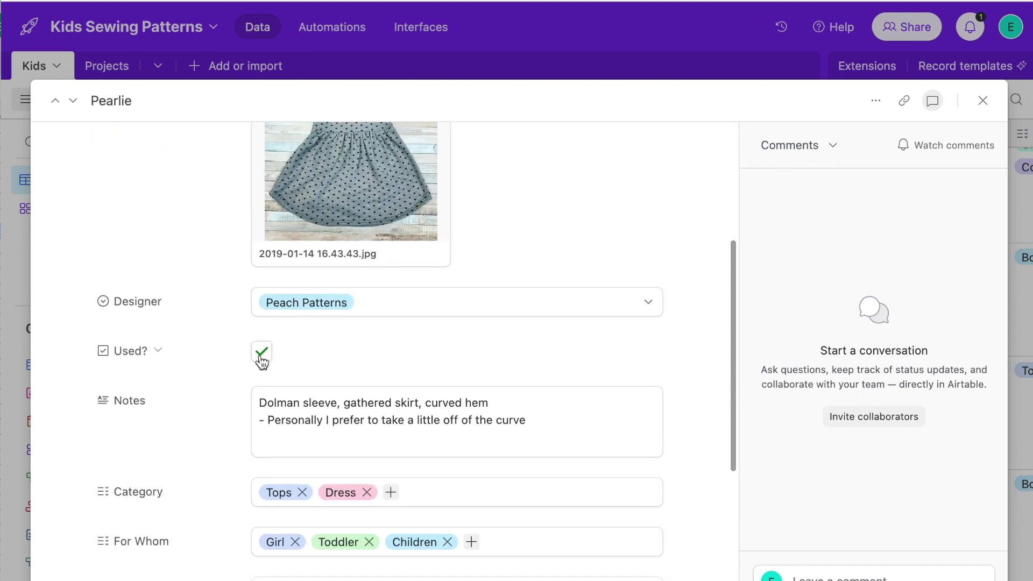
scroll(410, 337, down, 2)
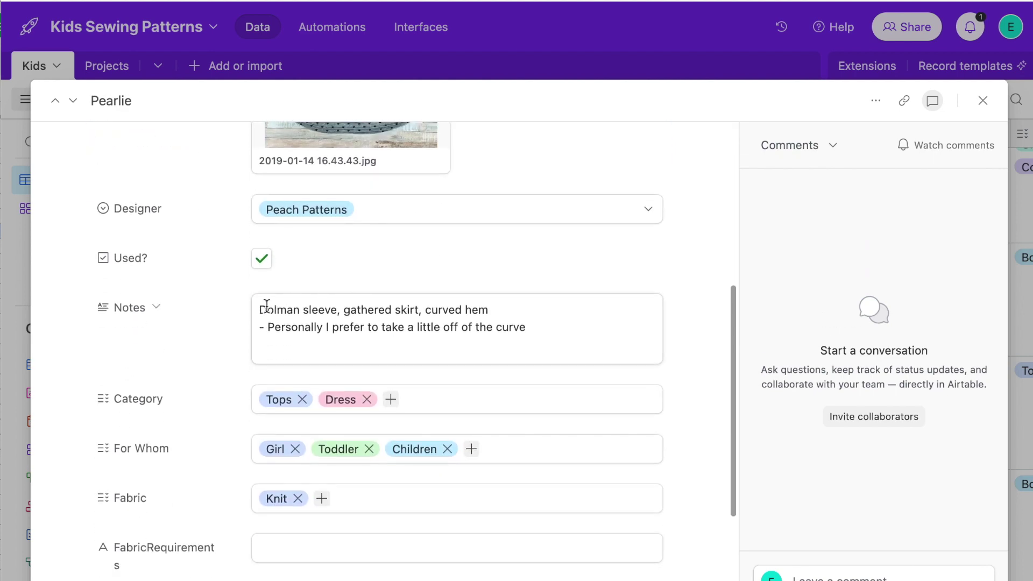
drag(259, 306, 489, 311)
click(444, 315)
click(349, 322)
drag(270, 329, 522, 332)
click(552, 331)
scroll(609, 253, down, 5)
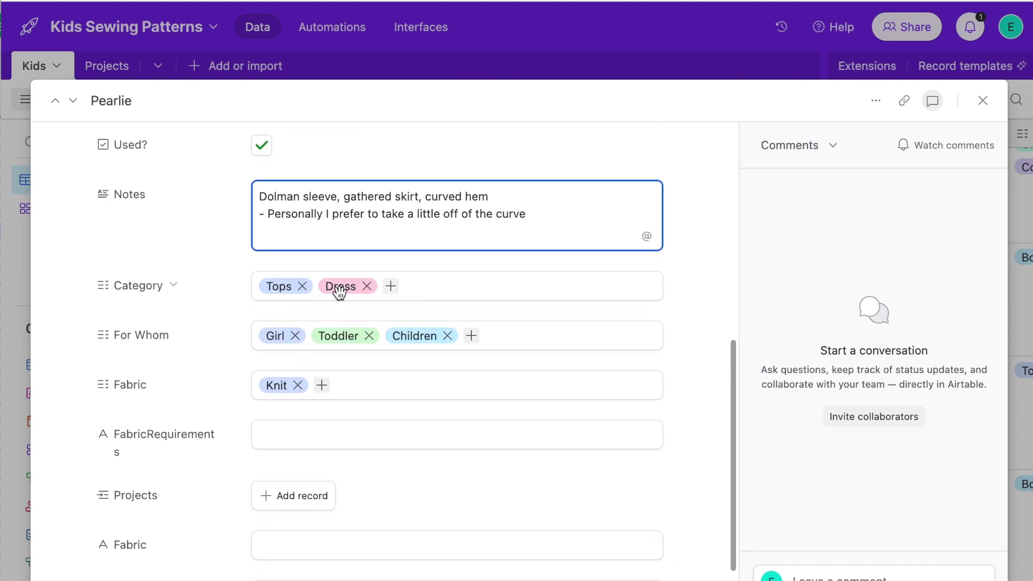
scroll(339, 292, down, 3)
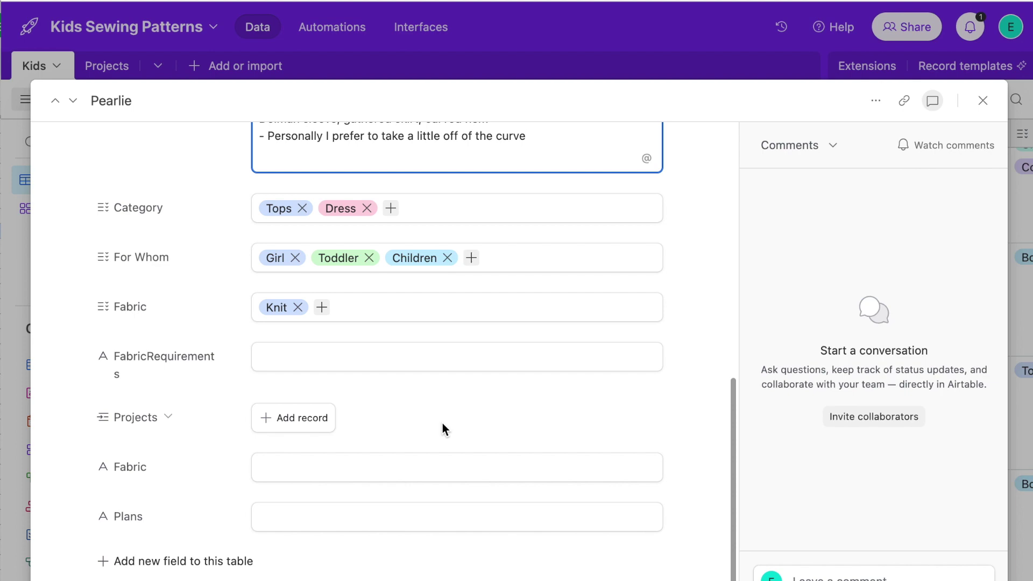
scroll(646, 428, up, 10)
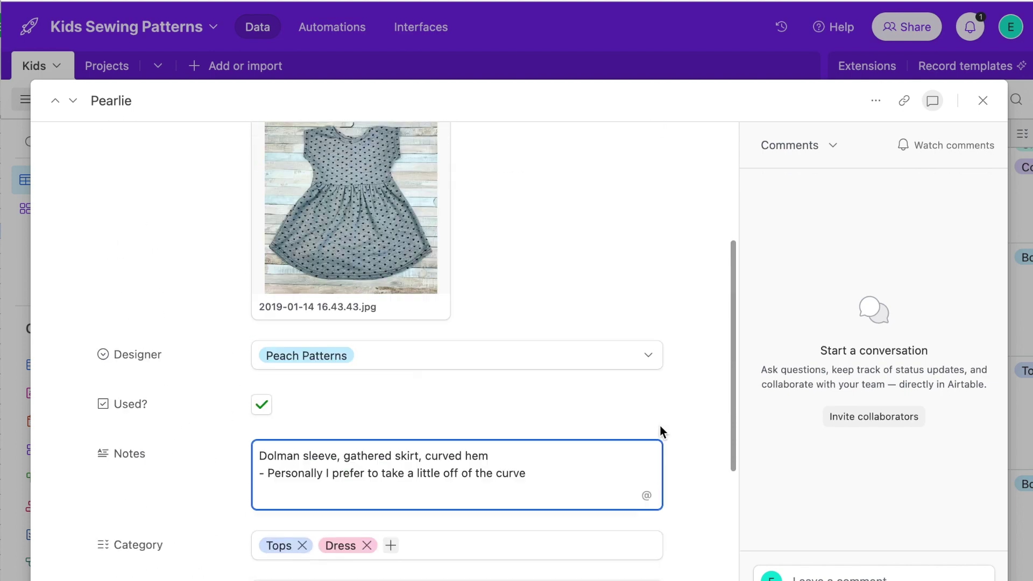
Close the Pearlie record back to the Kids grid and start a search in the view.
click(984, 101)
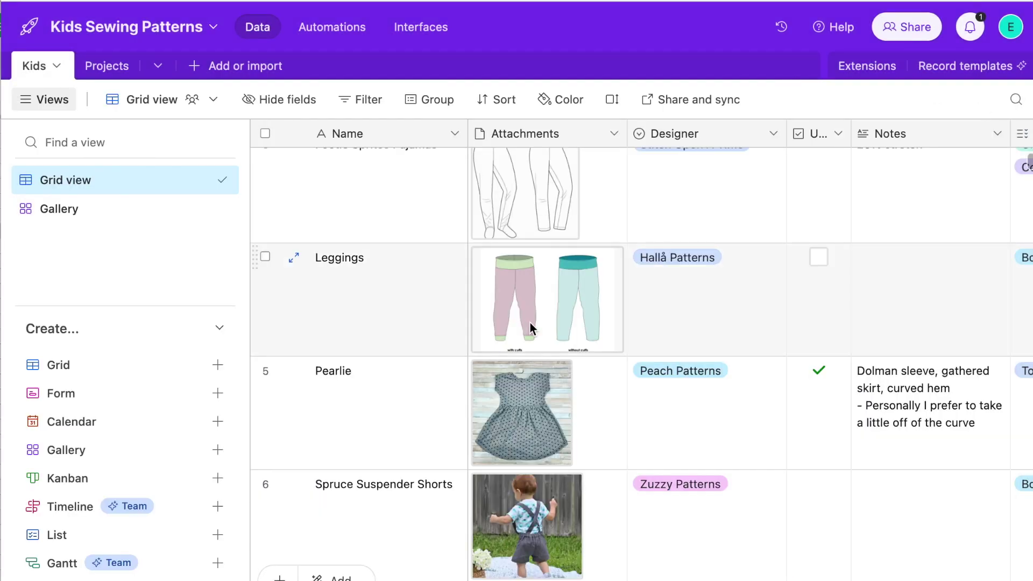
scroll(531, 322, down, 20)
scroll(530, 322, up, 5)
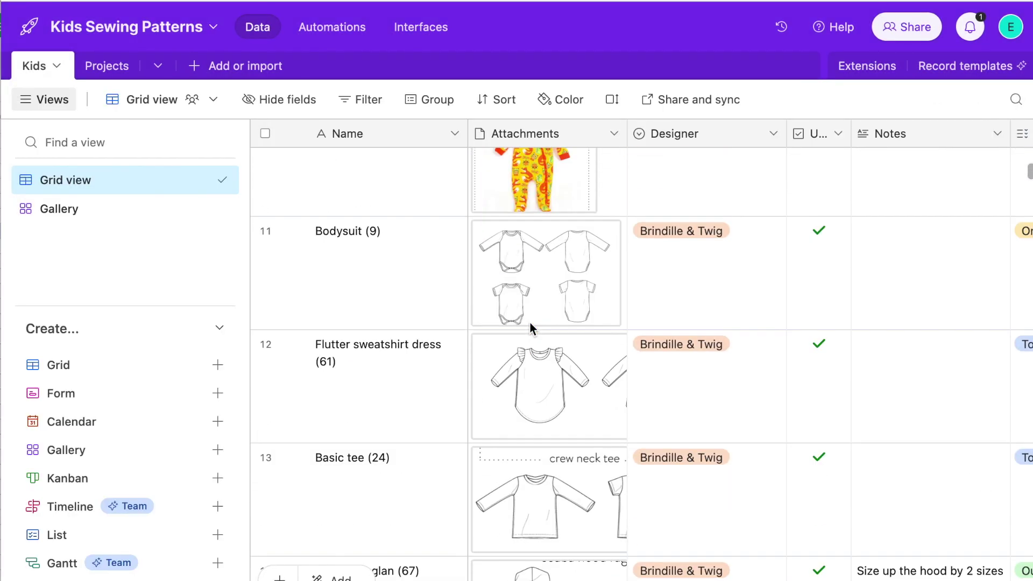
scroll(638, 301, up, 20)
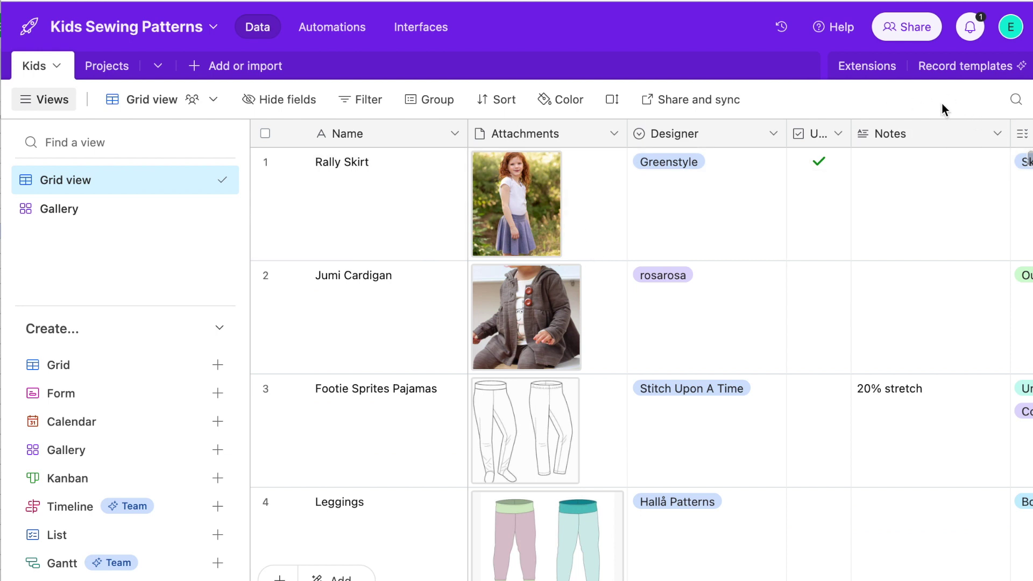
click(1016, 104)
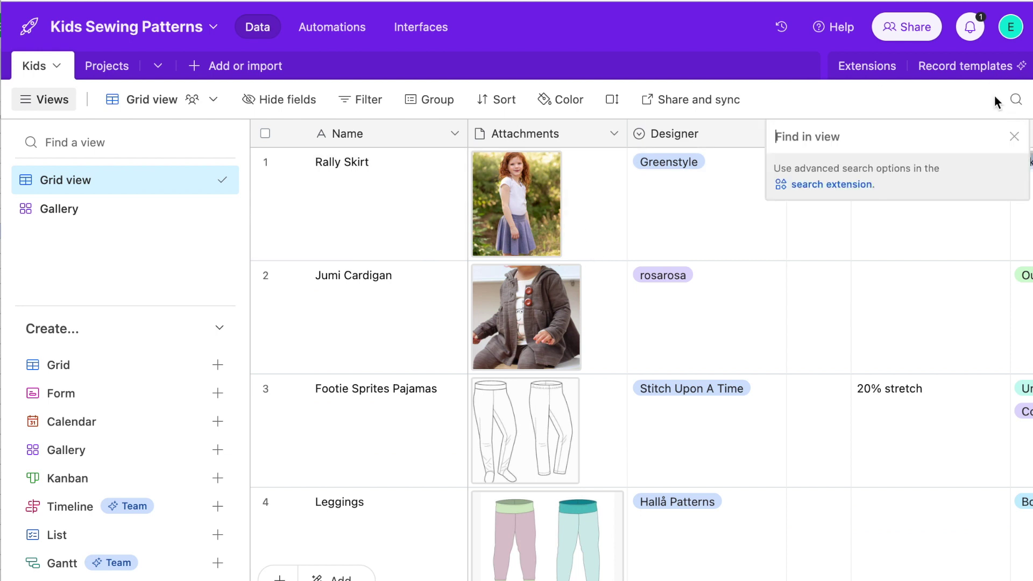
Filter the Kids grid to records whose Category has any of Dress.
click(381, 105)
click(409, 167)
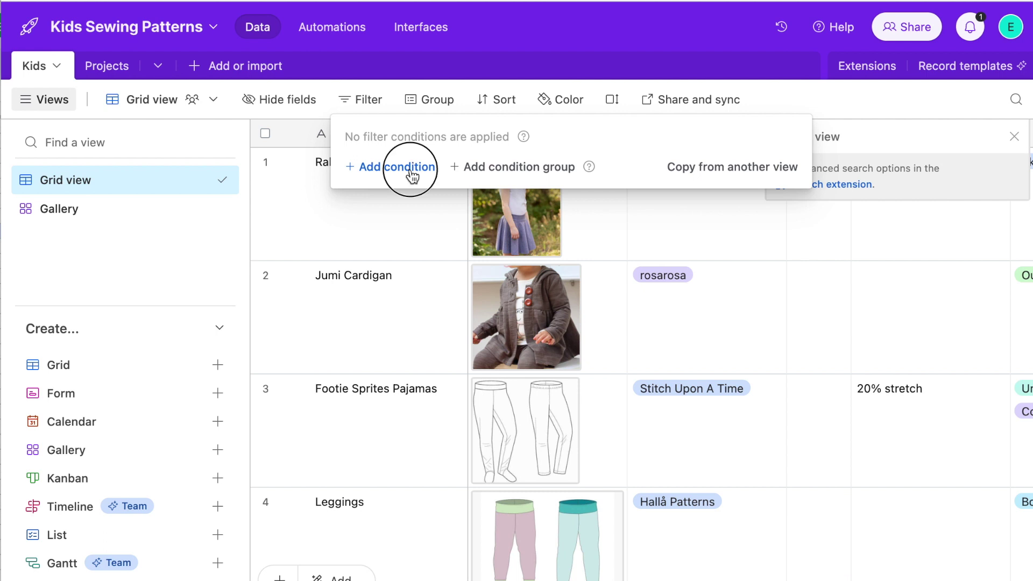
click(463, 166)
scroll(481, 253, down, 2)
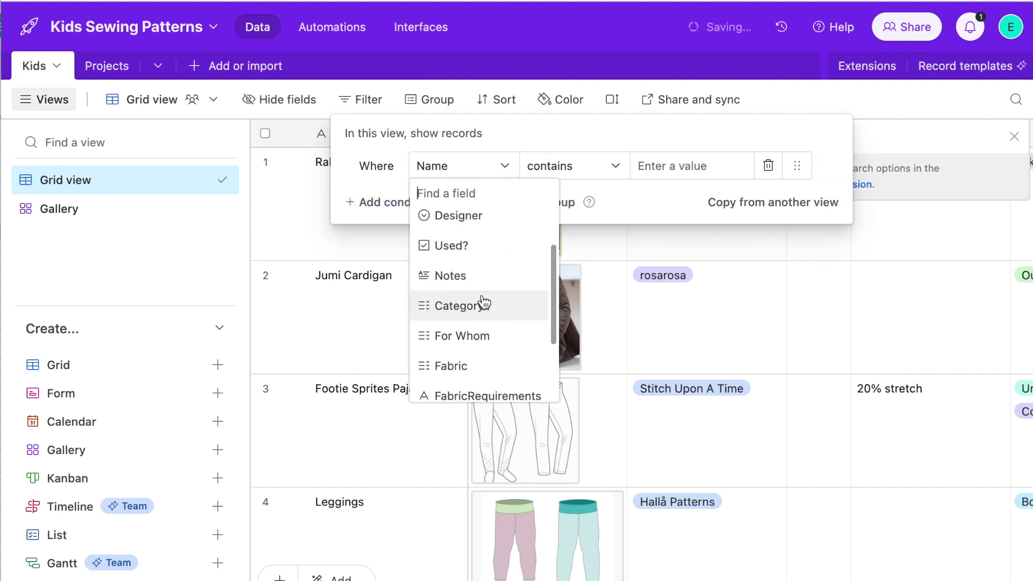
click(482, 302)
click(657, 166)
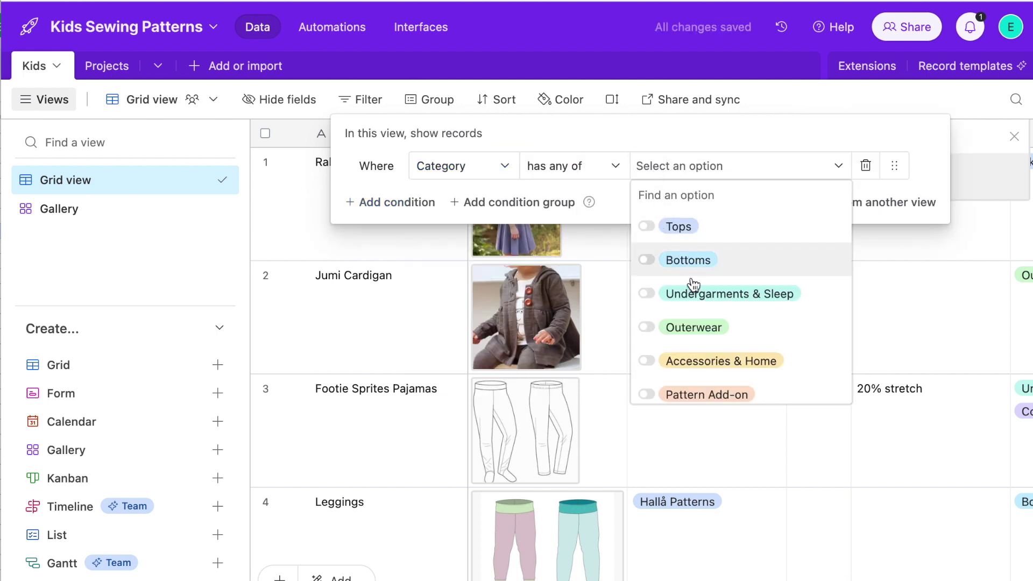
scroll(691, 332, down, 3)
click(688, 317)
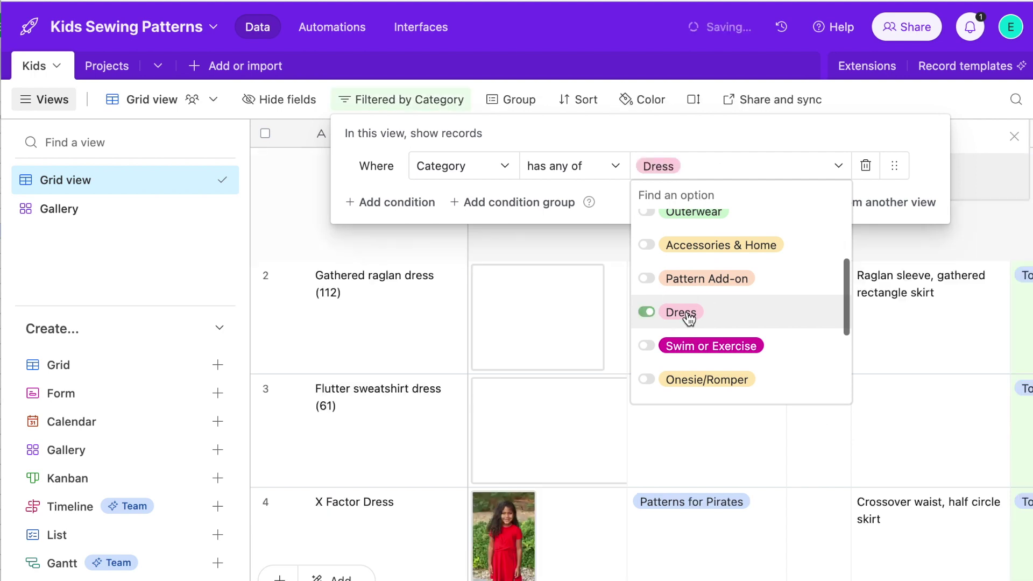
click(709, 464)
scroll(581, 424, down, 4)
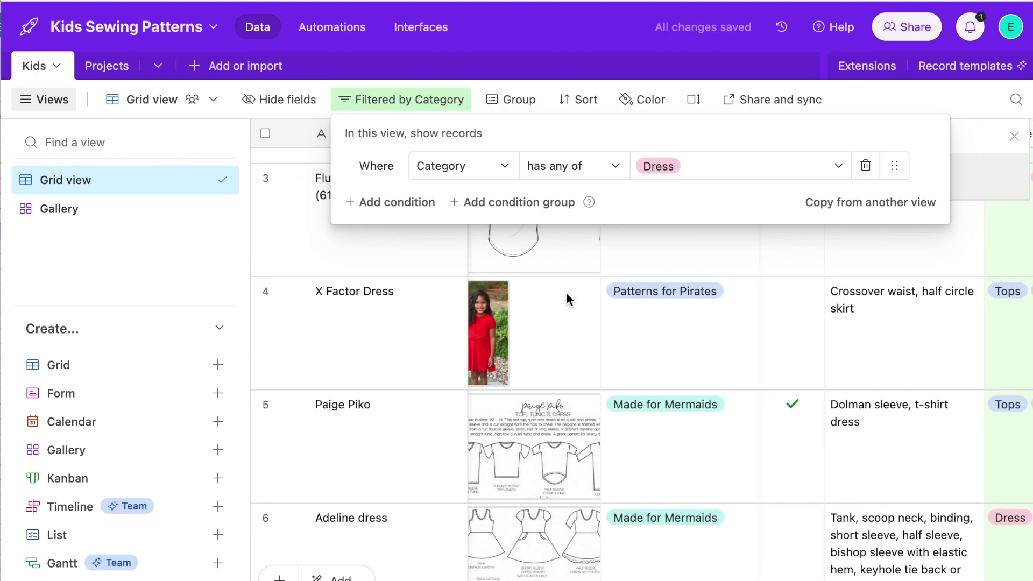
Close the filter popover, scroll down to Nashville, and expand its nashville.png attachment.
click(392, 105)
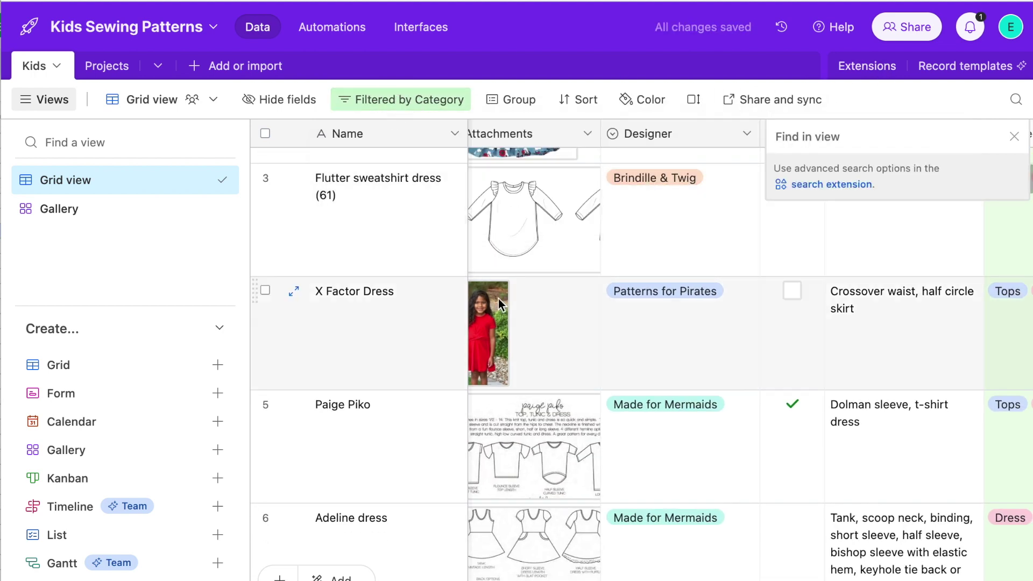
scroll(499, 298, down, 13)
scroll(538, 300, down, 19)
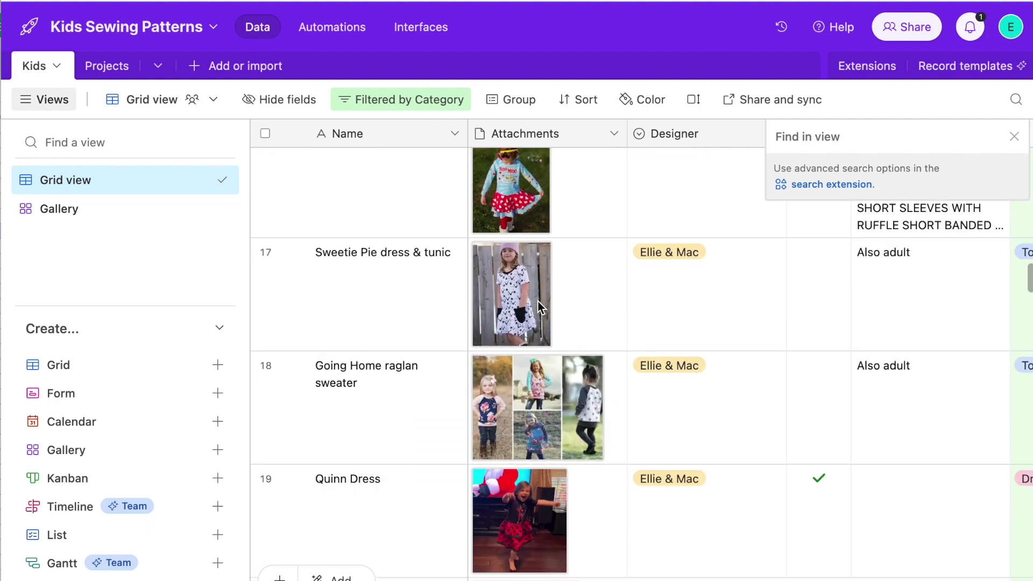
scroll(519, 422, down, 15)
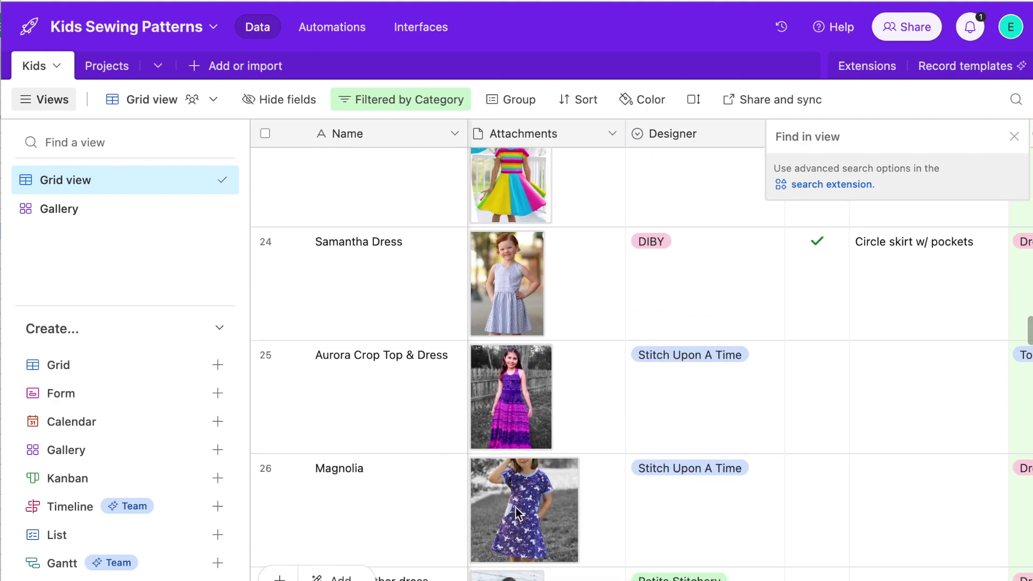
scroll(532, 323, down, 5)
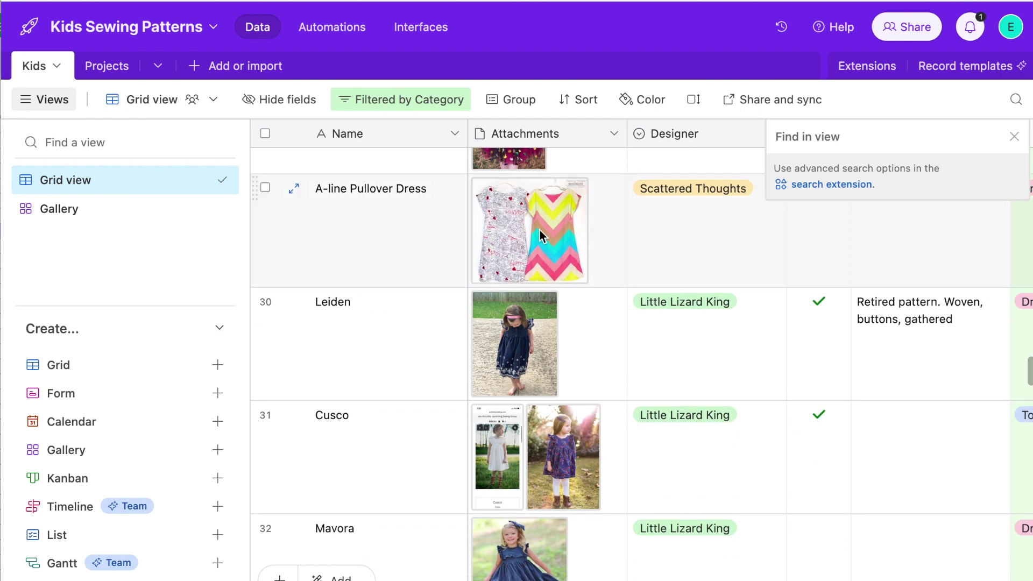
scroll(540, 259, down, 18)
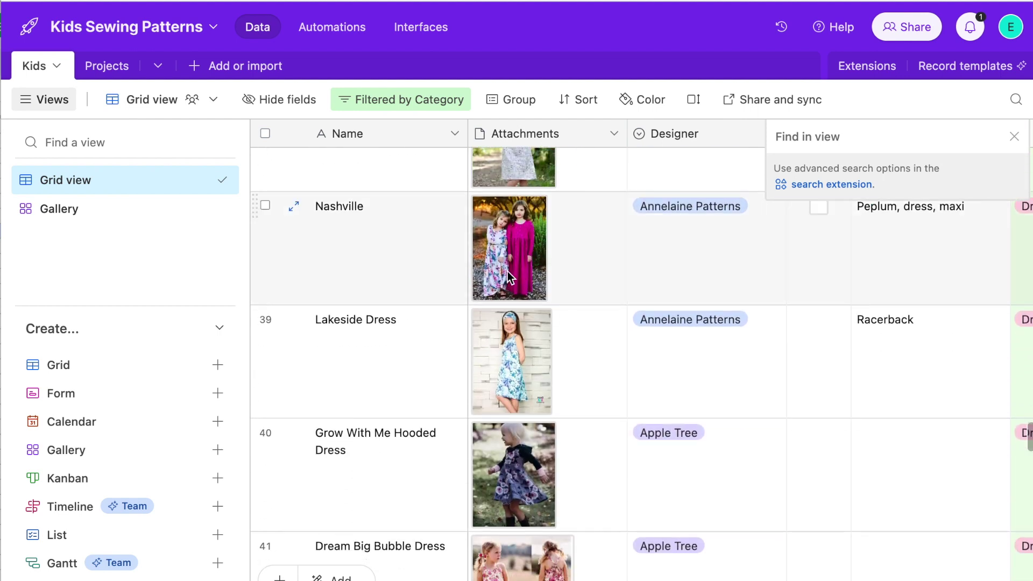
click(528, 253)
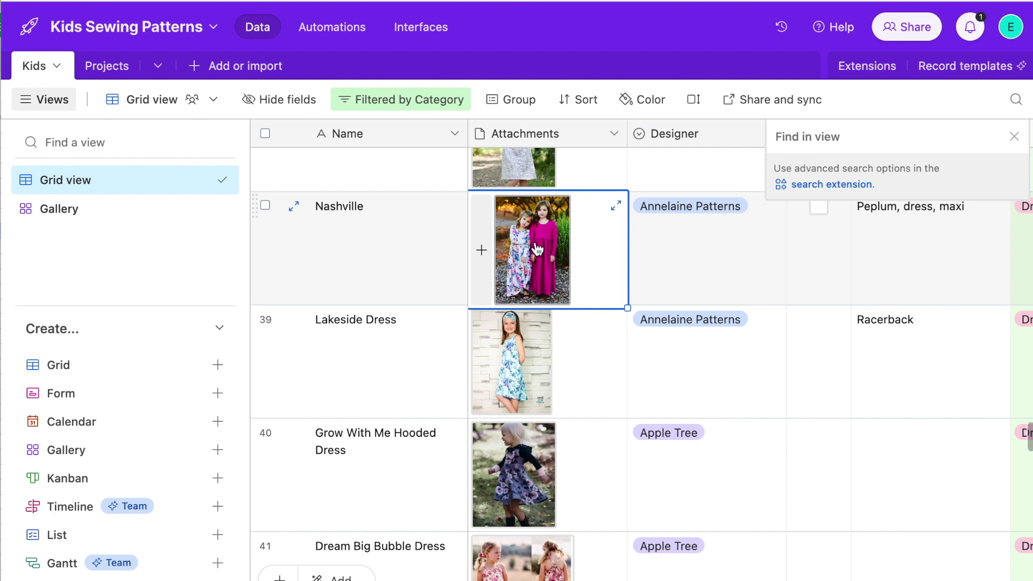
click(617, 207)
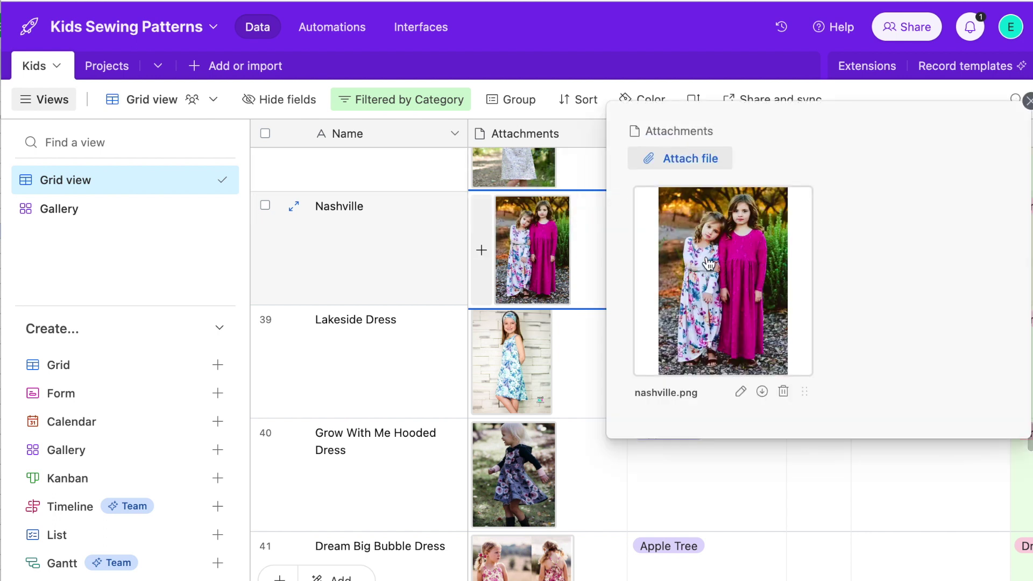
click(712, 261)
click(713, 259)
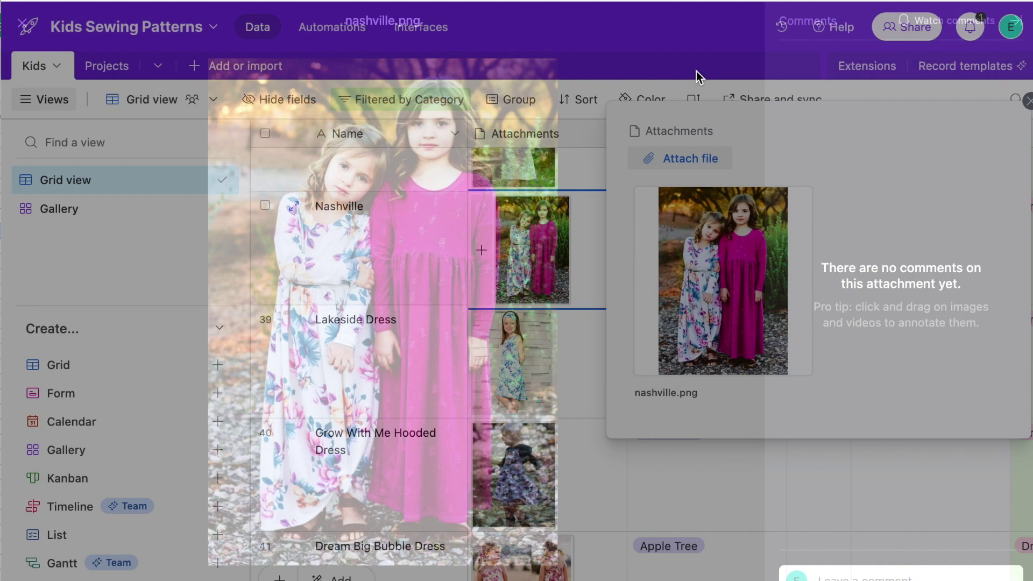
click(1028, 101)
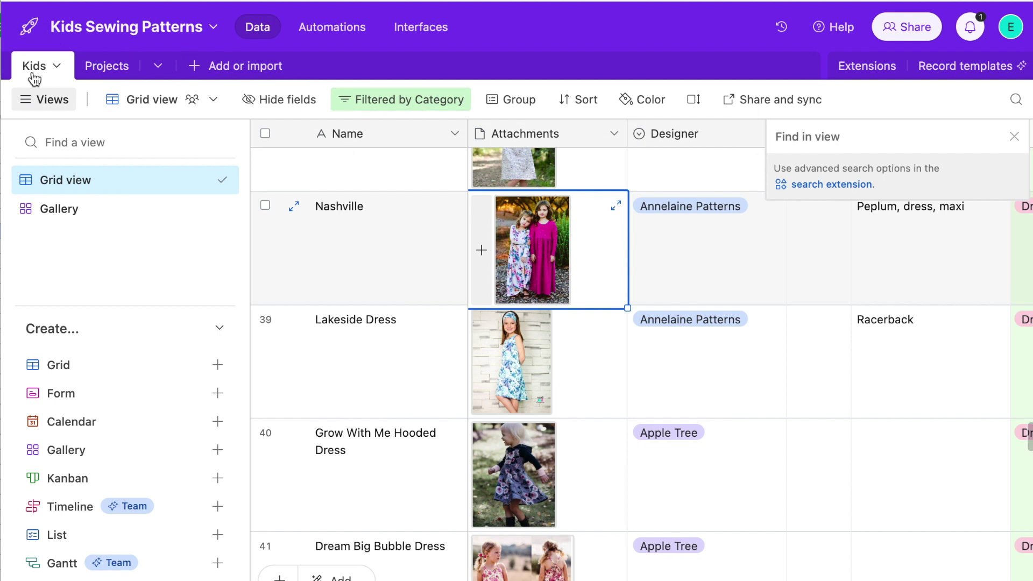
click(30, 27)
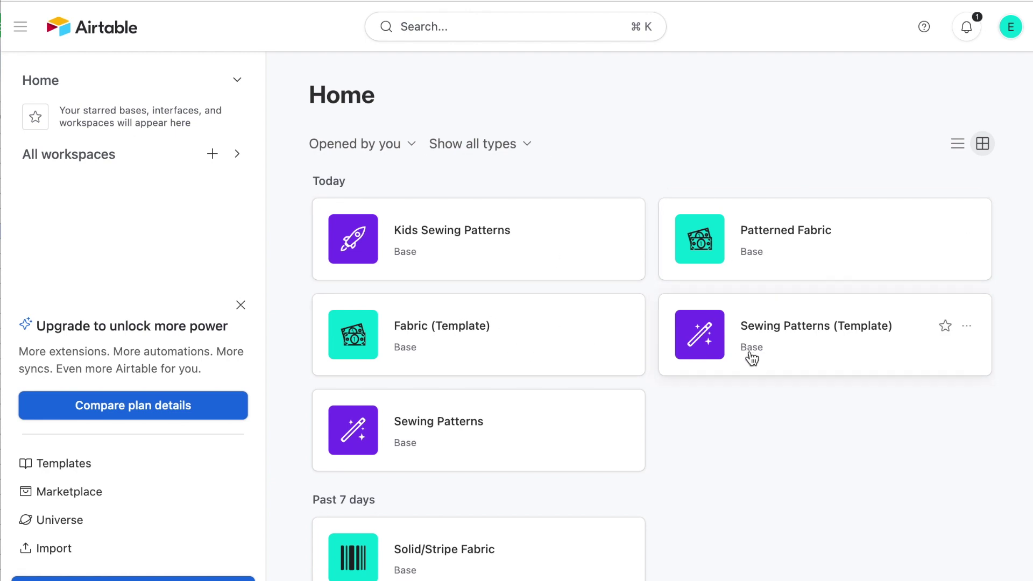
Scroll through Home's recent bases, from Kids Sewing Patterns and Patterned Fabric to Woven/Vinyl and Panels.
scroll(842, 427, down, 5)
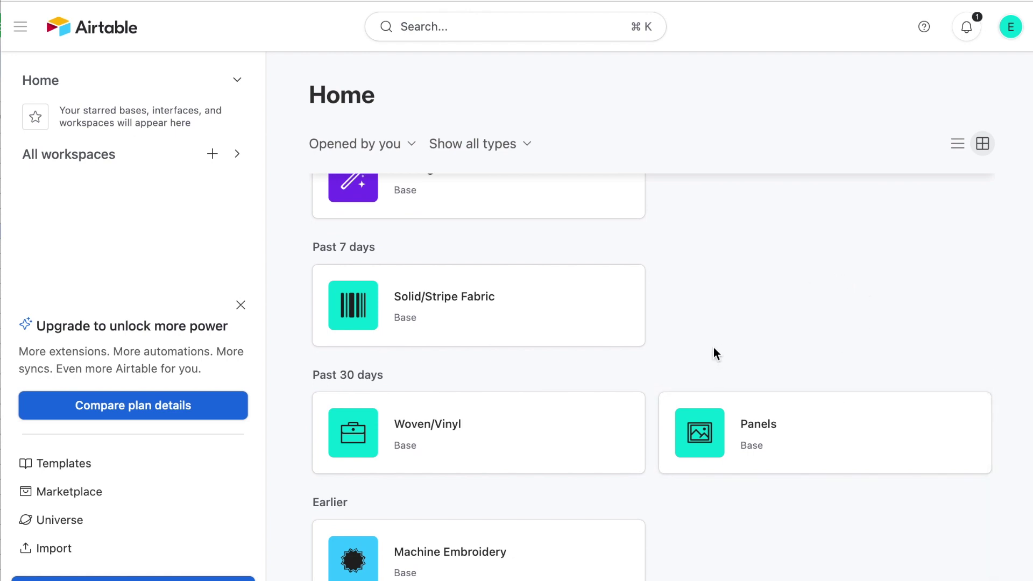
scroll(699, 362, up, 5)
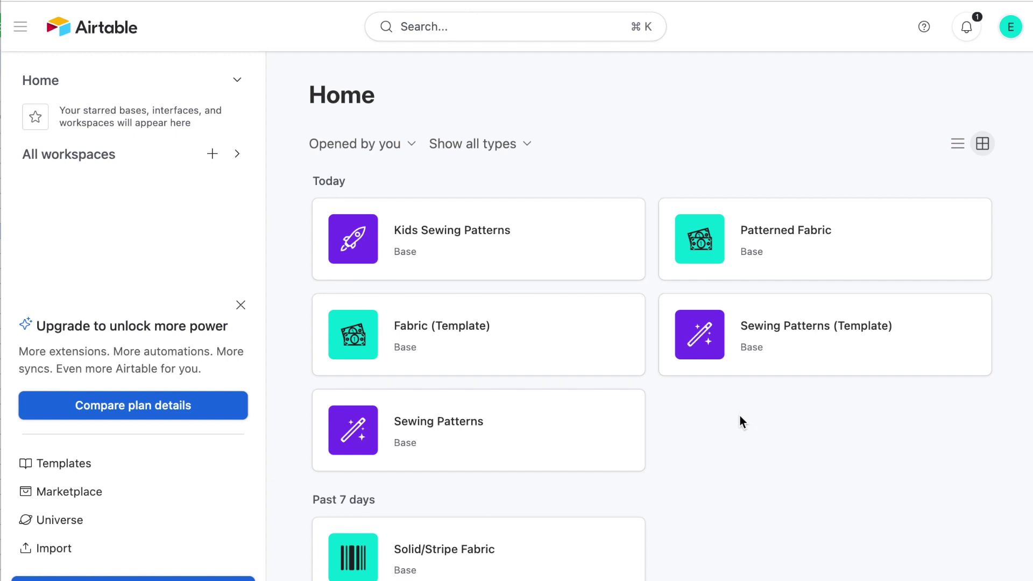
scroll(741, 422, down, 5)
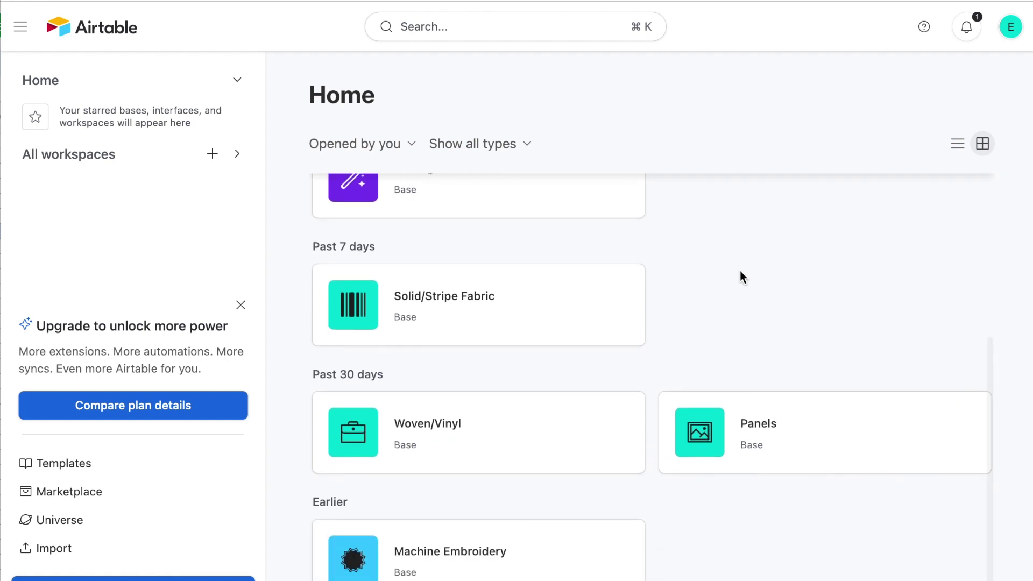
scroll(741, 277, up, 5)
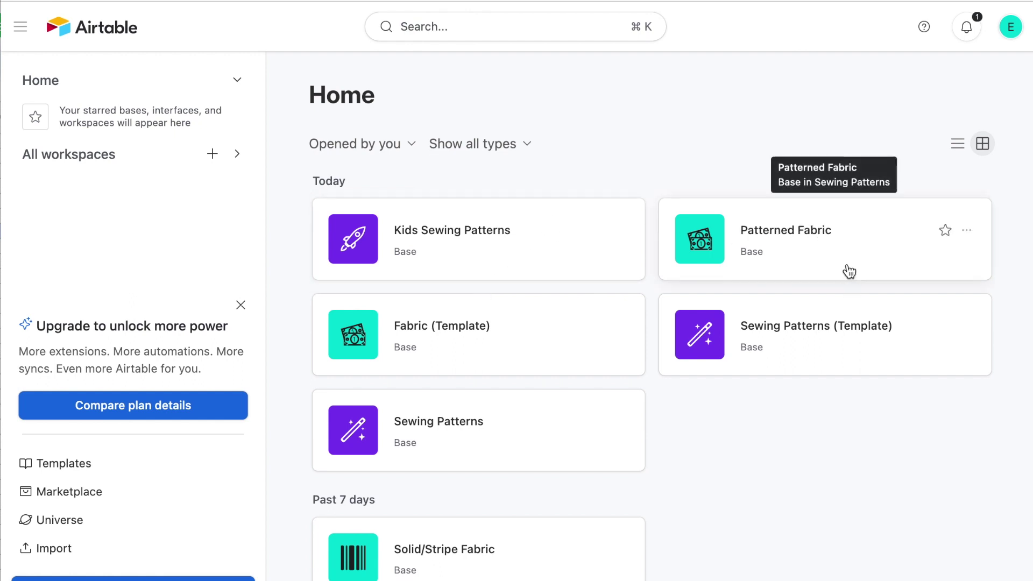
scroll(632, 526, down, 3)
scroll(704, 421, down, 3)
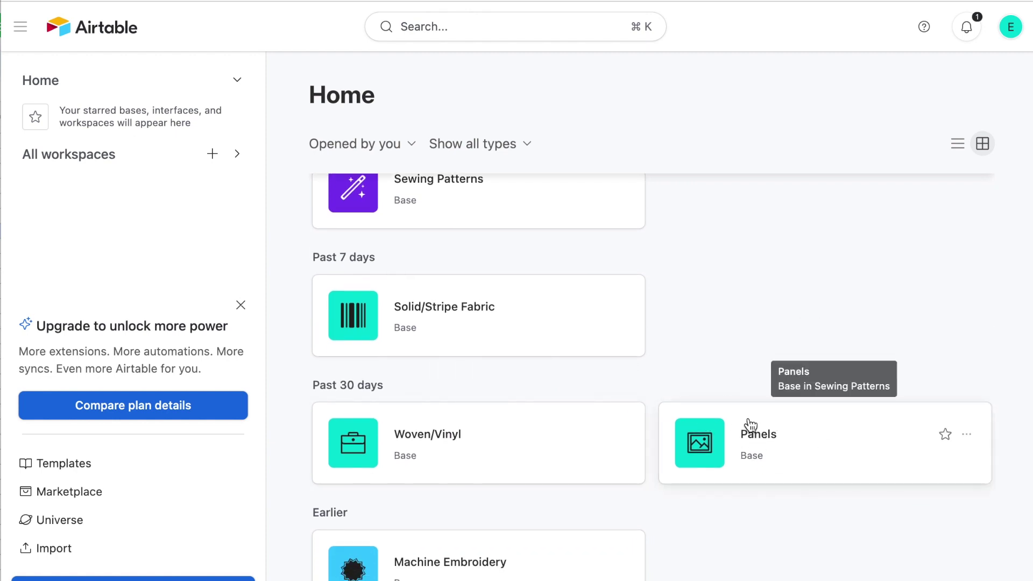
scroll(812, 524, up, 1)
scroll(811, 522, up, 5)
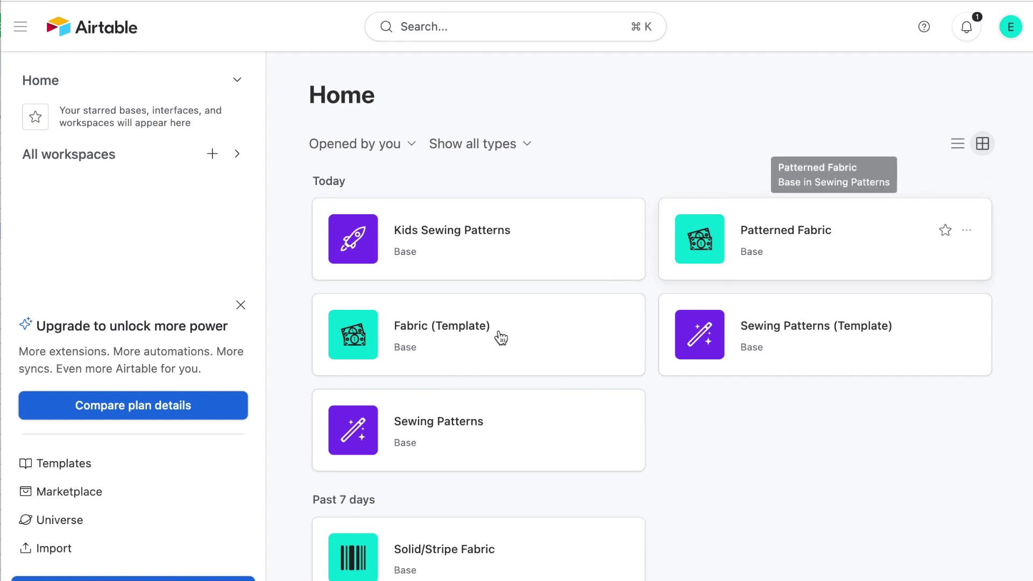
scroll(791, 468, down, 5)
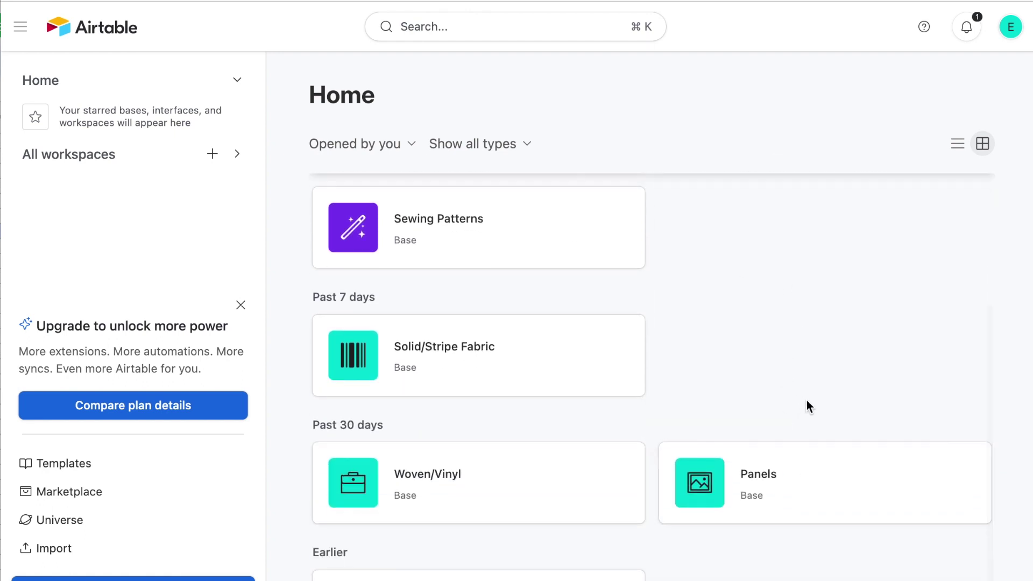
scroll(798, 357, up, 5)
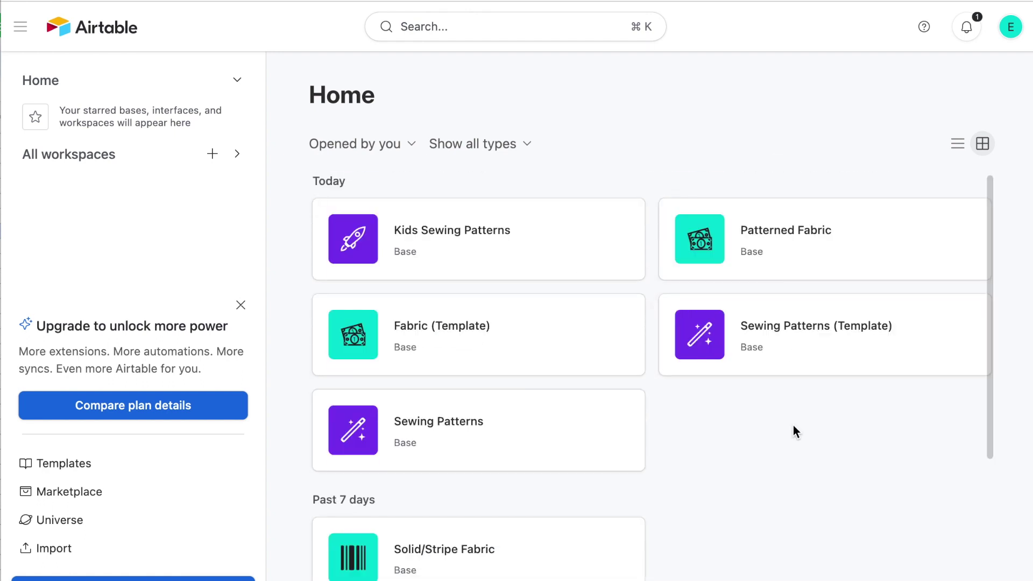